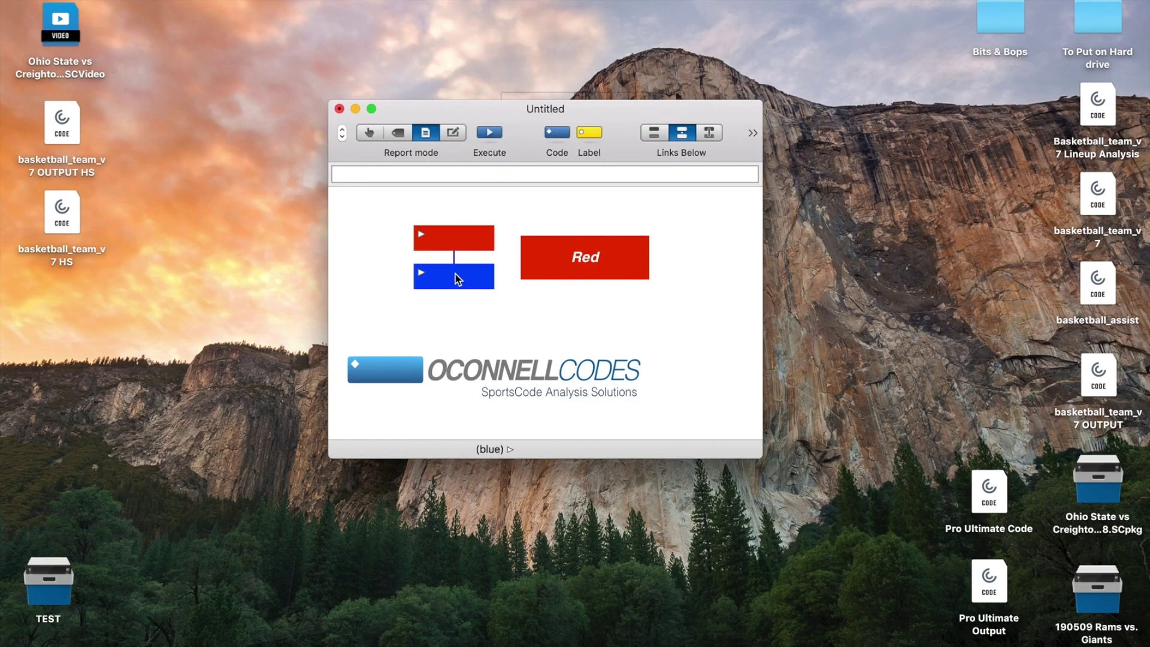
- Test the linked red and blue buttons by toggling each one on and off repeatedly
{"action": "left_click", "coordinate": [488, 269]}
{"action": "left_click", "coordinate": [488, 270]}
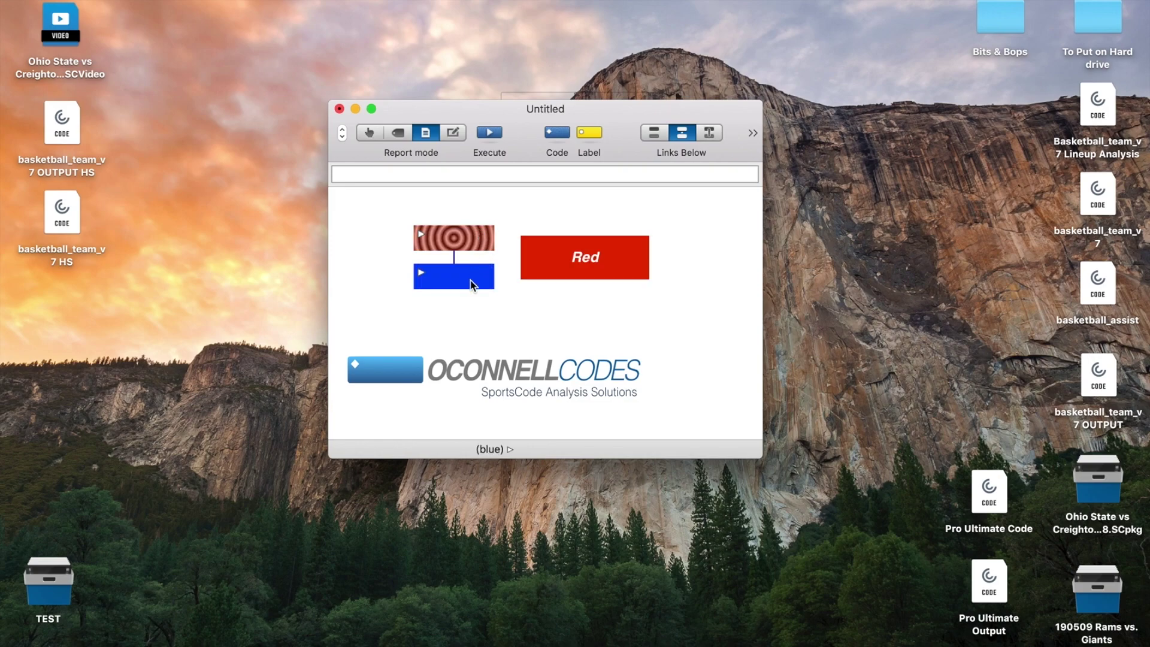
{"action": "left_click", "coordinate": [474, 281]}
{"action": "left_click", "coordinate": [470, 241]}
{"action": "left_click", "coordinate": [469, 238]}
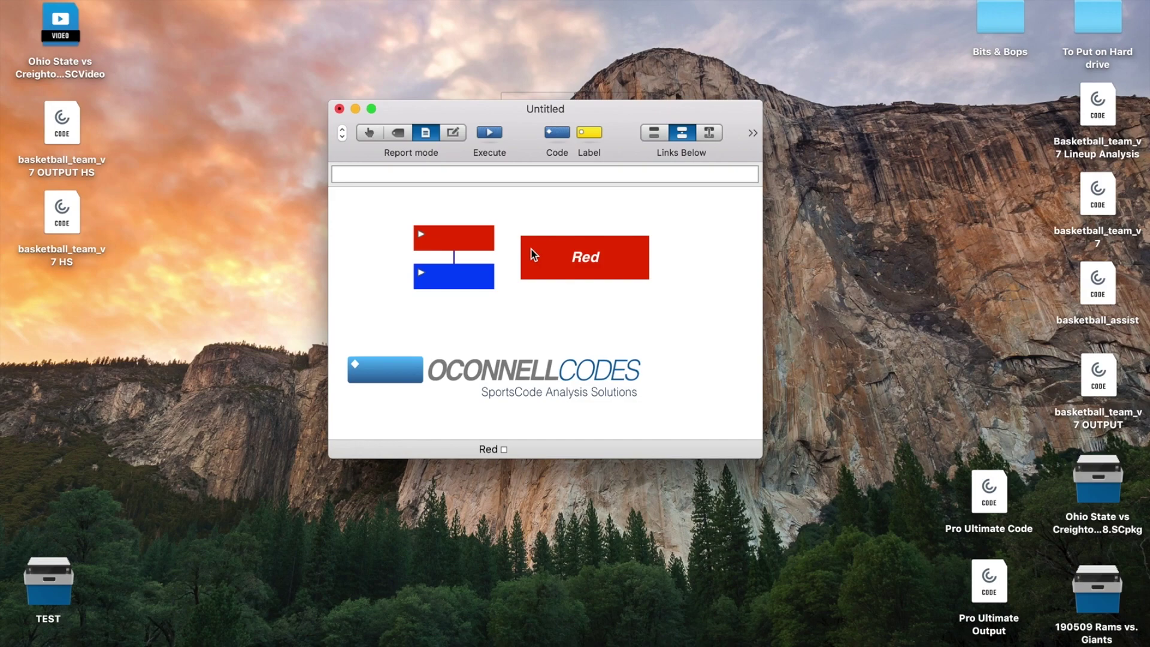
{"action": "left_click", "coordinate": [477, 281]}
{"action": "left_click", "coordinate": [477, 280]}
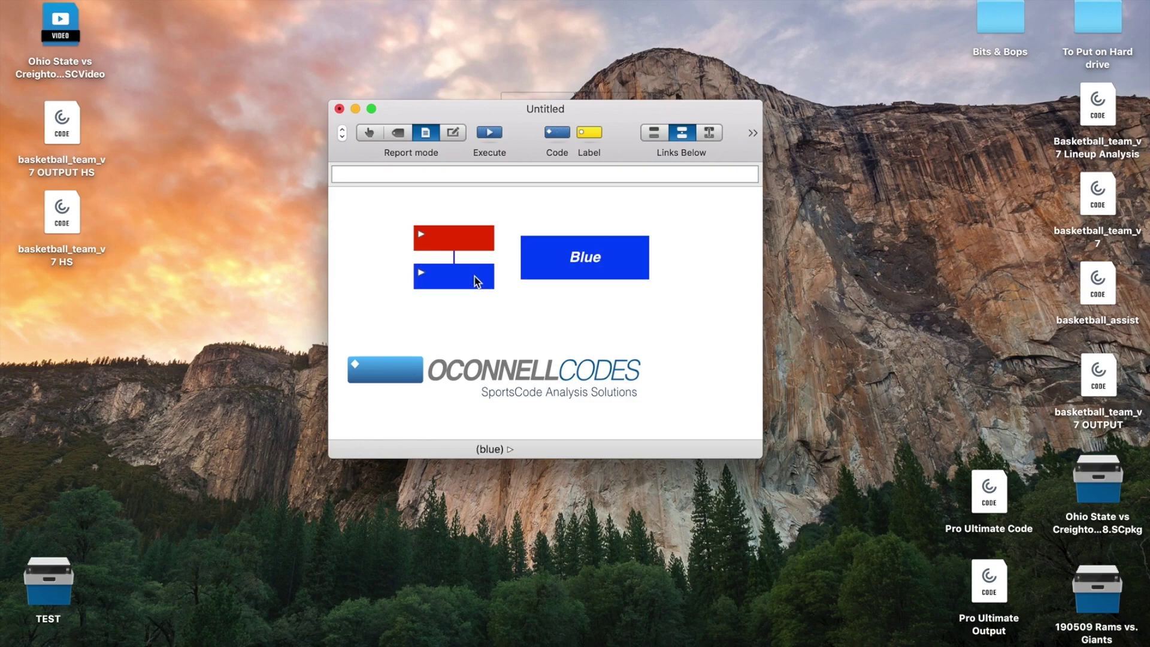
{"action": "left_click", "coordinate": [474, 246]}
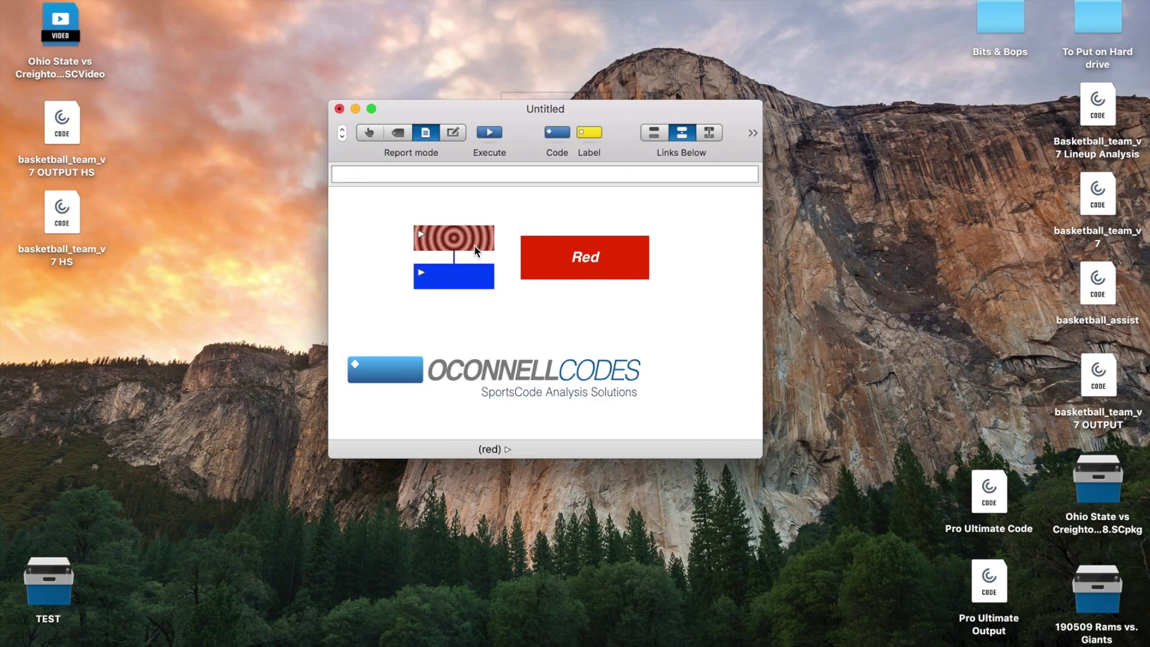
{"action": "left_click", "coordinate": [473, 244]}
- In the output button's script, add rename "Neutral" as the fallback on the line that renames it to "Red"
{"action": "left_click", "coordinate": [454, 132]}
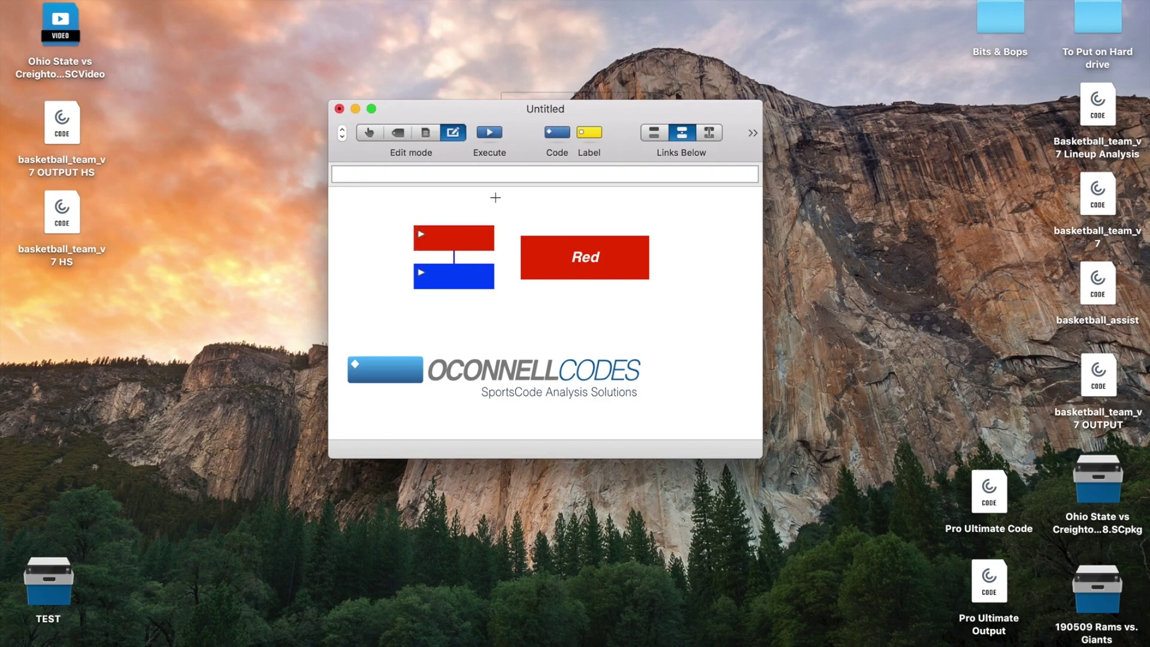
{"action": "double_click", "coordinate": [537, 250]}
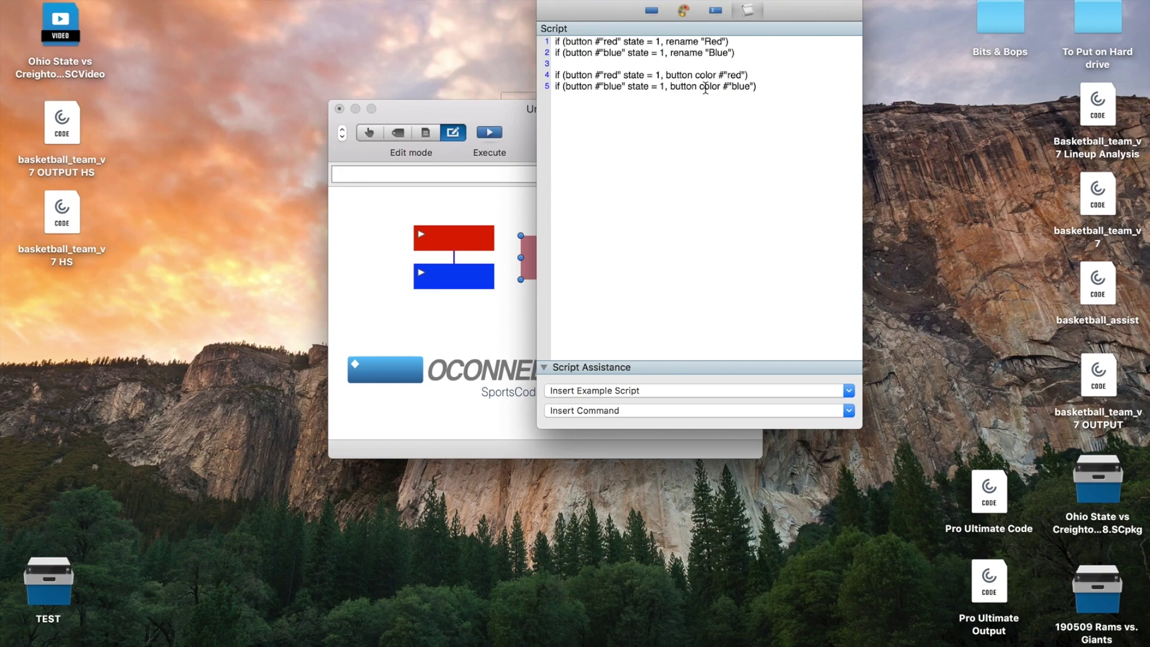
{"action": "left_click", "coordinate": [728, 42]}
{"action": "type", "text": ", rename \"Neutral\""}
- Add button color (50,50,50) as the fallback on the script's red colour line and close the script
{"action": "left_click", "coordinate": [746, 77]}
{"action": "type", "text": ", button colo"}
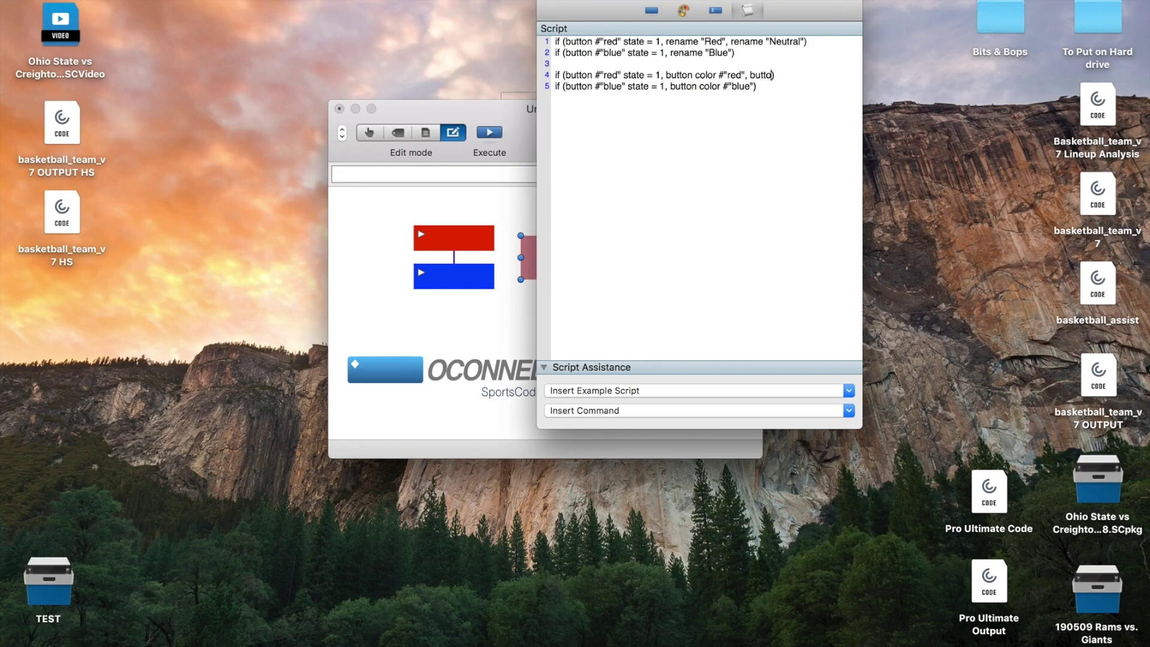
{"action": "type", "text": "r (50,50,50)"}
{"action": "left_click", "coordinate": [547, 2]}
- Switch to report mode and test the output button by toggling the red and blue buttons on and off
{"action": "left_click", "coordinate": [425, 132]}
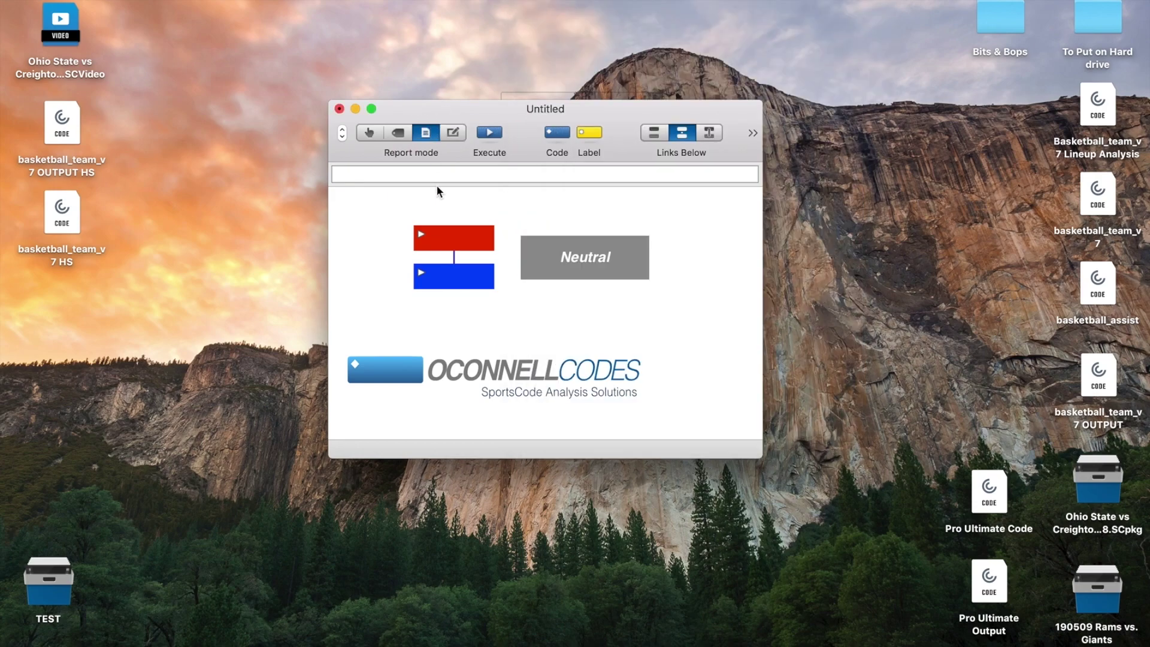
{"action": "left_click", "coordinate": [449, 243]}
{"action": "left_click", "coordinate": [449, 273]}
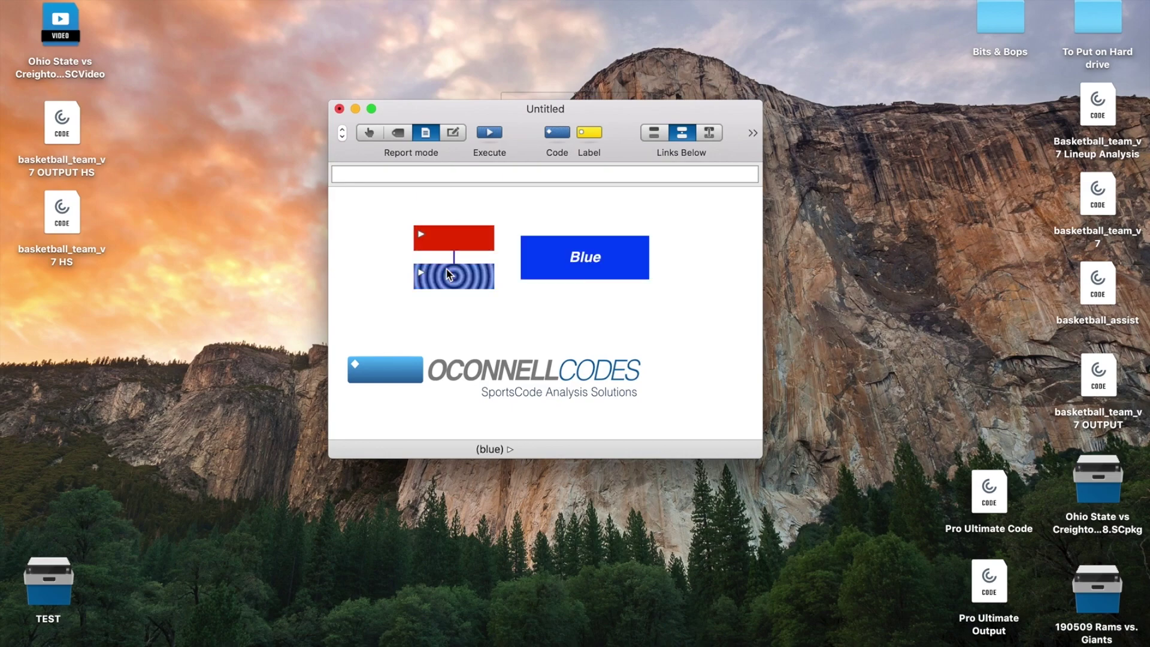
{"action": "left_click", "coordinate": [446, 282]}
{"action": "left_click", "coordinate": [455, 243]}
{"action": "left_click", "coordinate": [454, 243]}
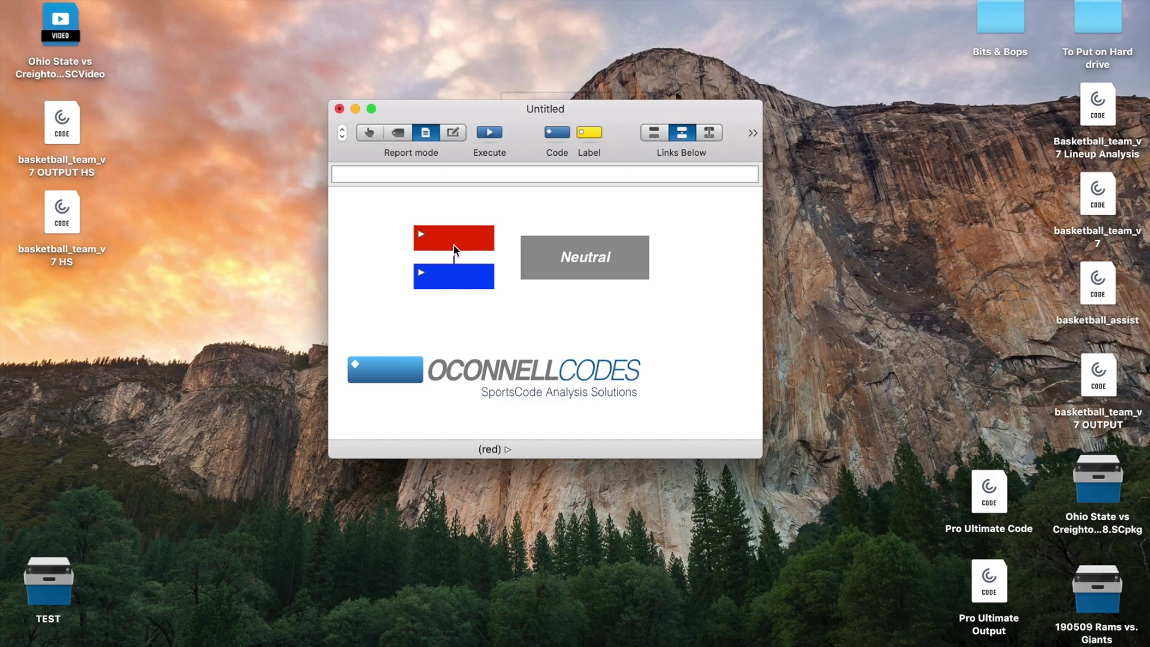
- Reopen the output button's script in edit mode and reposition the inspector to review the conditional lines
{"action": "left_click", "coordinate": [459, 134]}
{"action": "double_click", "coordinate": [568, 252]}
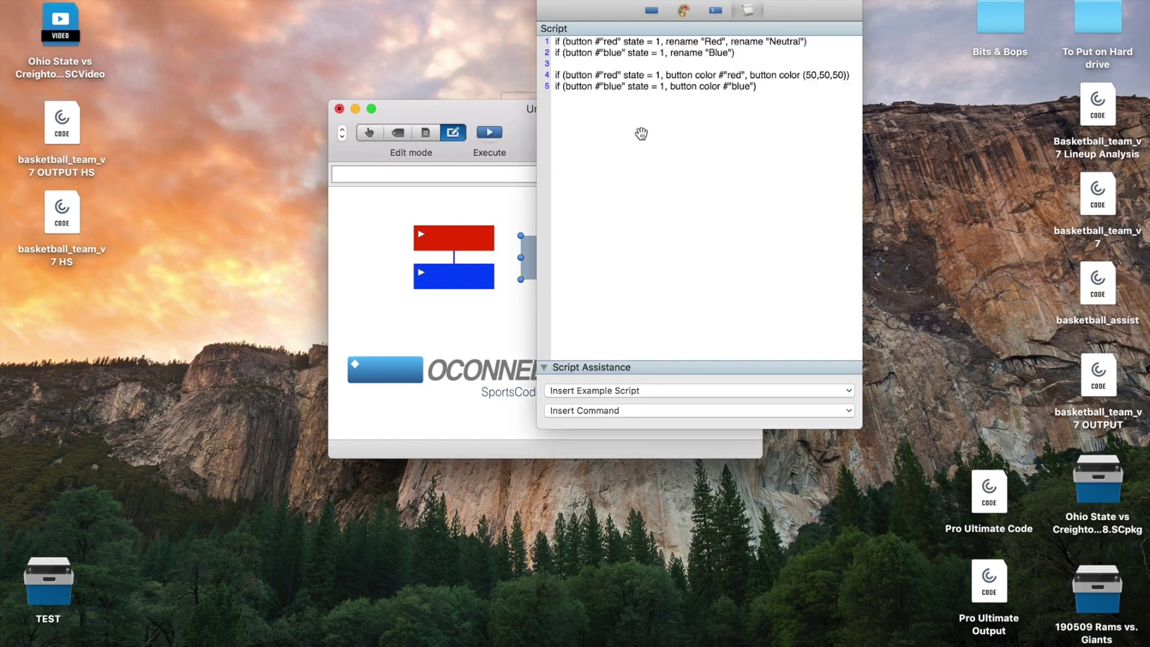
{"action": "left_click_drag", "start_coordinate": [696, 12], "coordinate": [628, 65]}
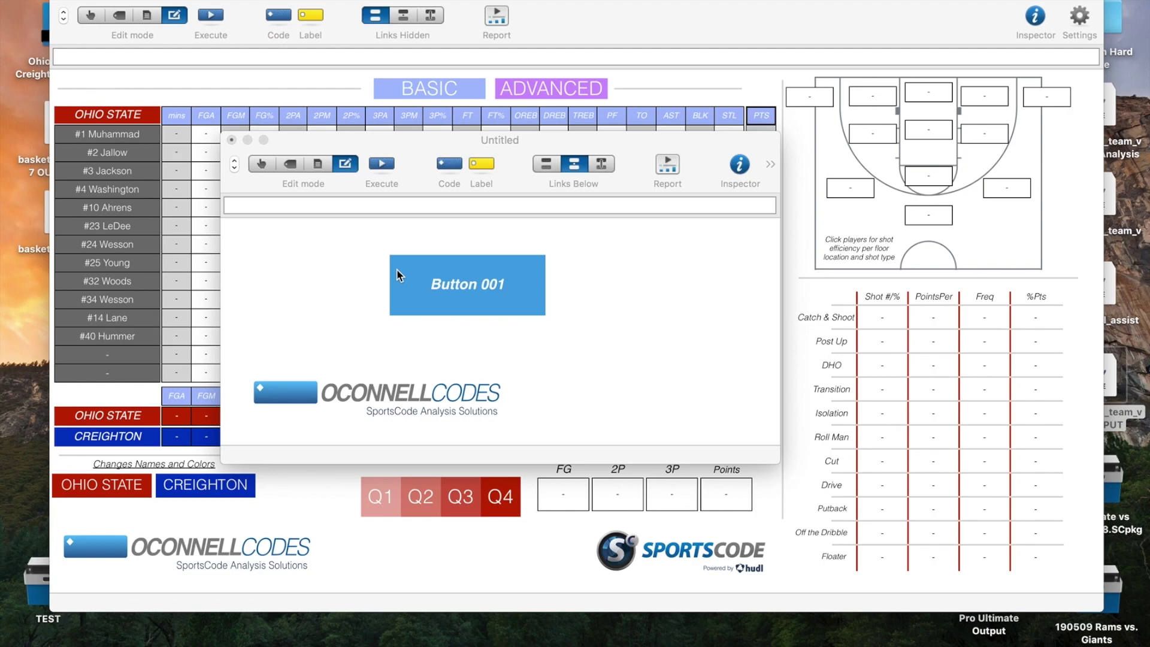
- Inspect the commented-out rename and button color lines in Button 001's script, then close the inspector
{"action": "double_click", "coordinate": [436, 283]}
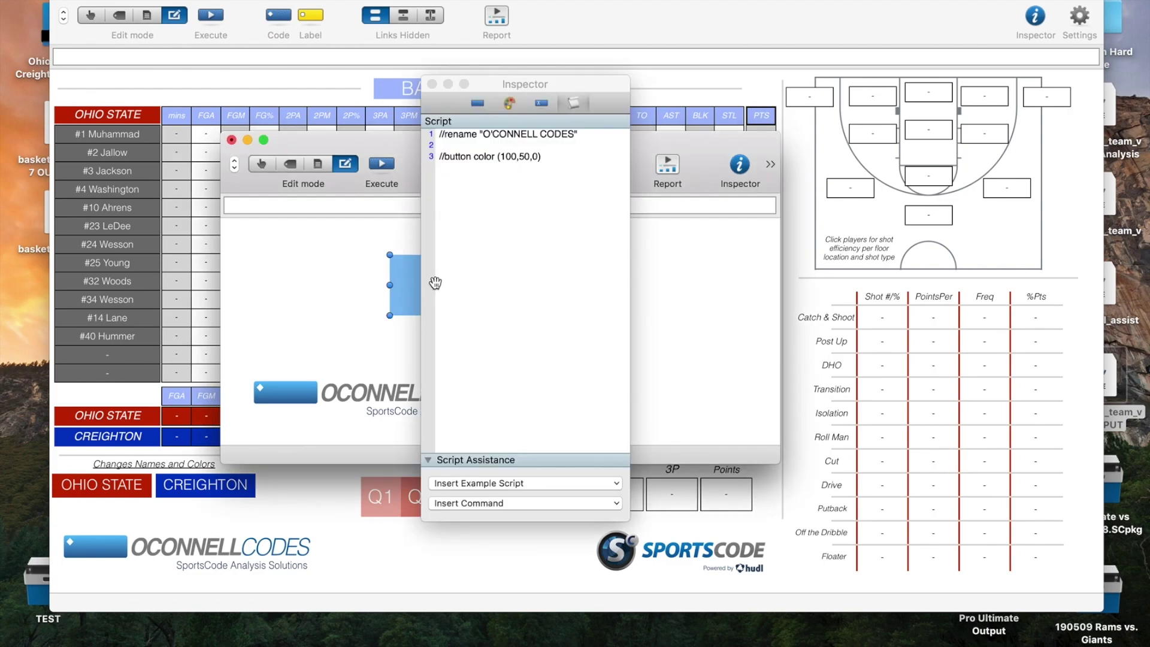
{"action": "left_click", "coordinate": [529, 216]}
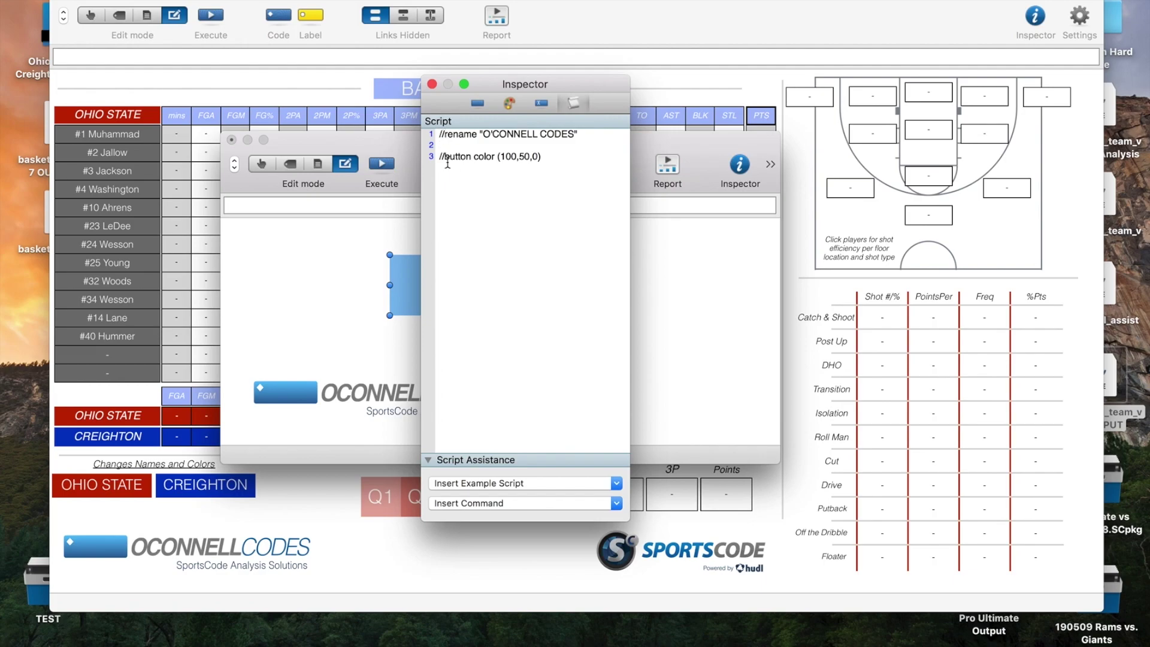
{"action": "left_click", "coordinate": [432, 85]}
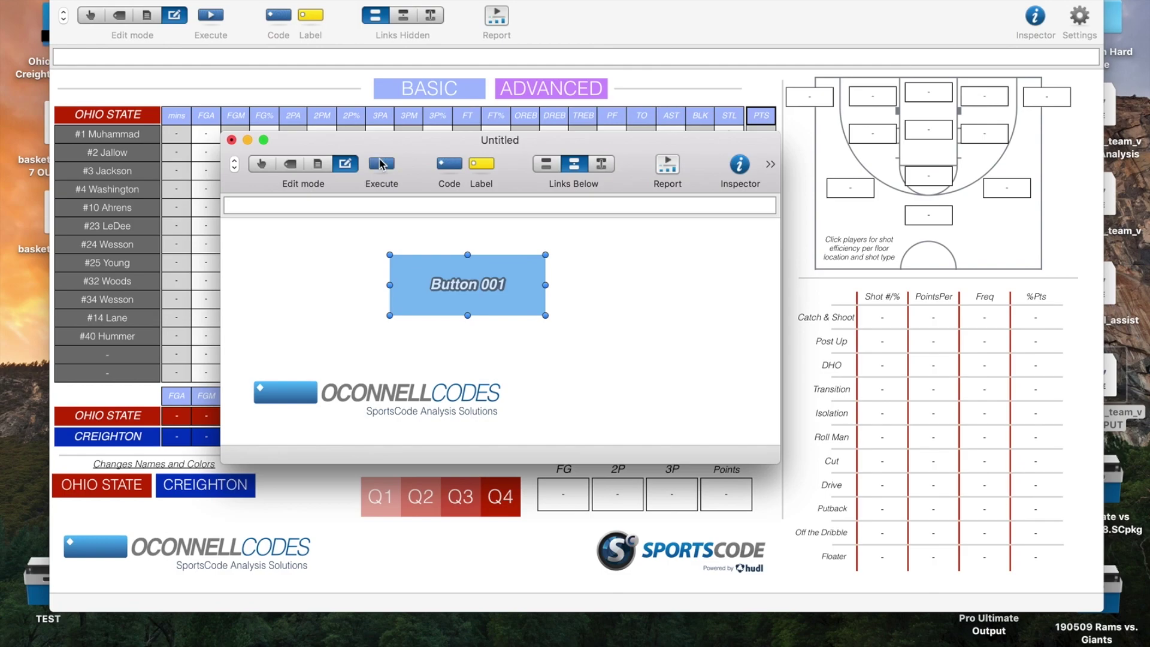
- Uncomment the rename "O'CONNELL CODES" and button color (100,50,0) lines in Button 001's script and execute the script
{"action": "left_click", "coordinate": [440, 307]}
{"action": "double_click", "coordinate": [440, 307]}
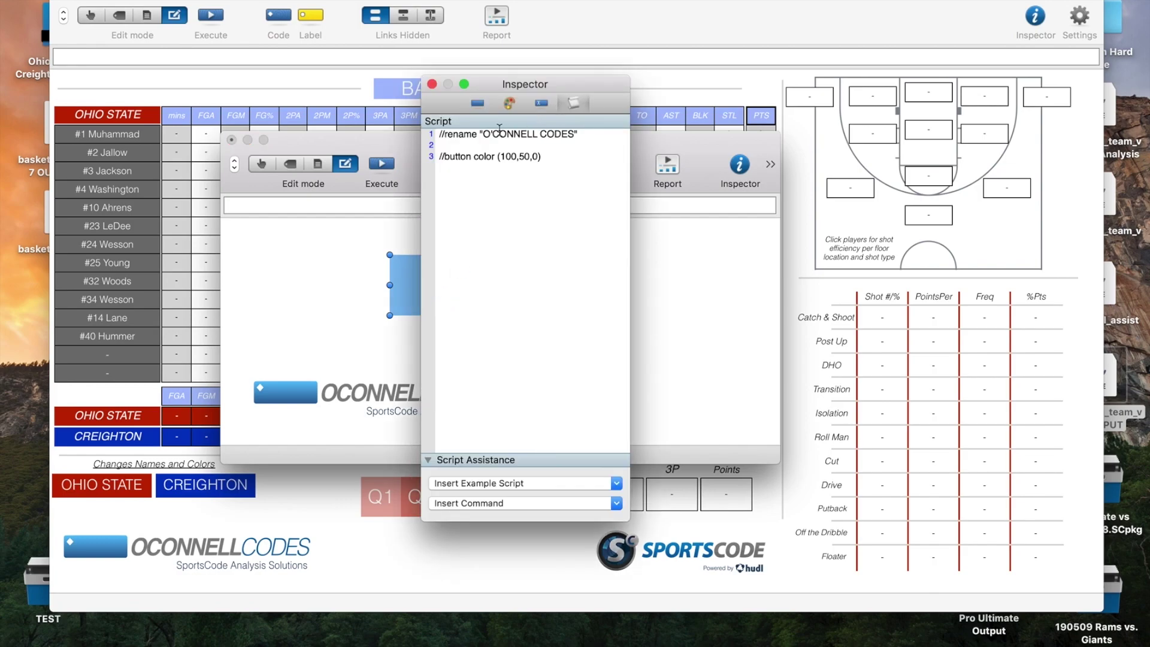
{"action": "key", "text": "BackSpace"}
{"action": "key", "text": "BackSpace"}
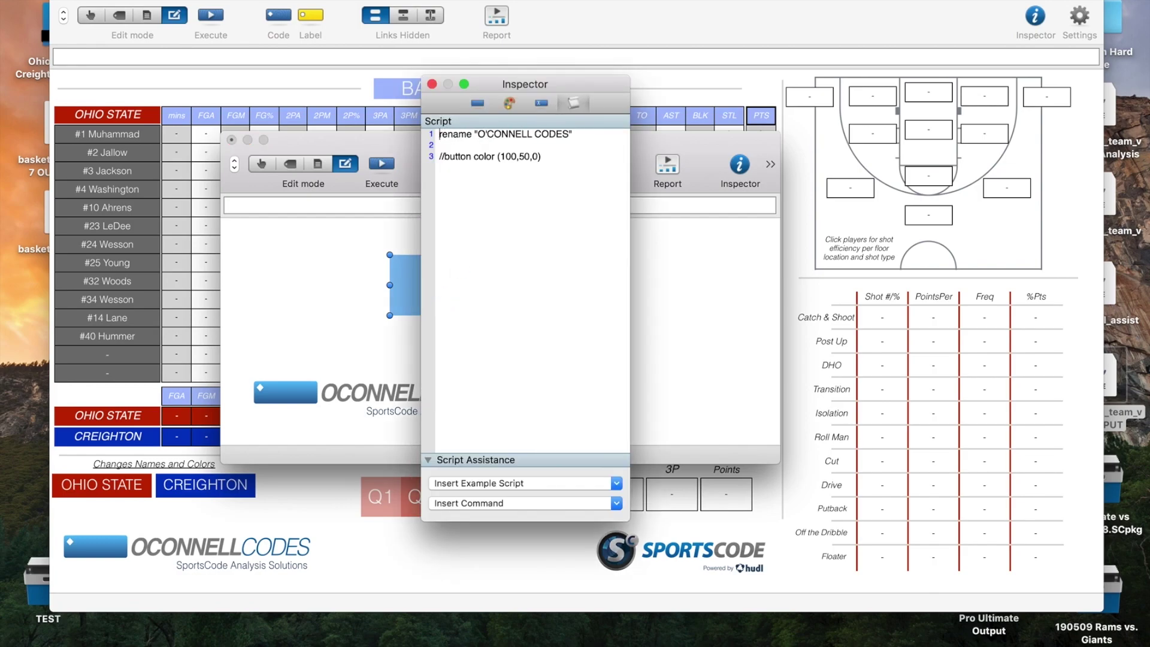
{"action": "left_click", "coordinate": [445, 157]}
{"action": "key", "text": "BackSpace"}
{"action": "key", "text": "BackSpace"}
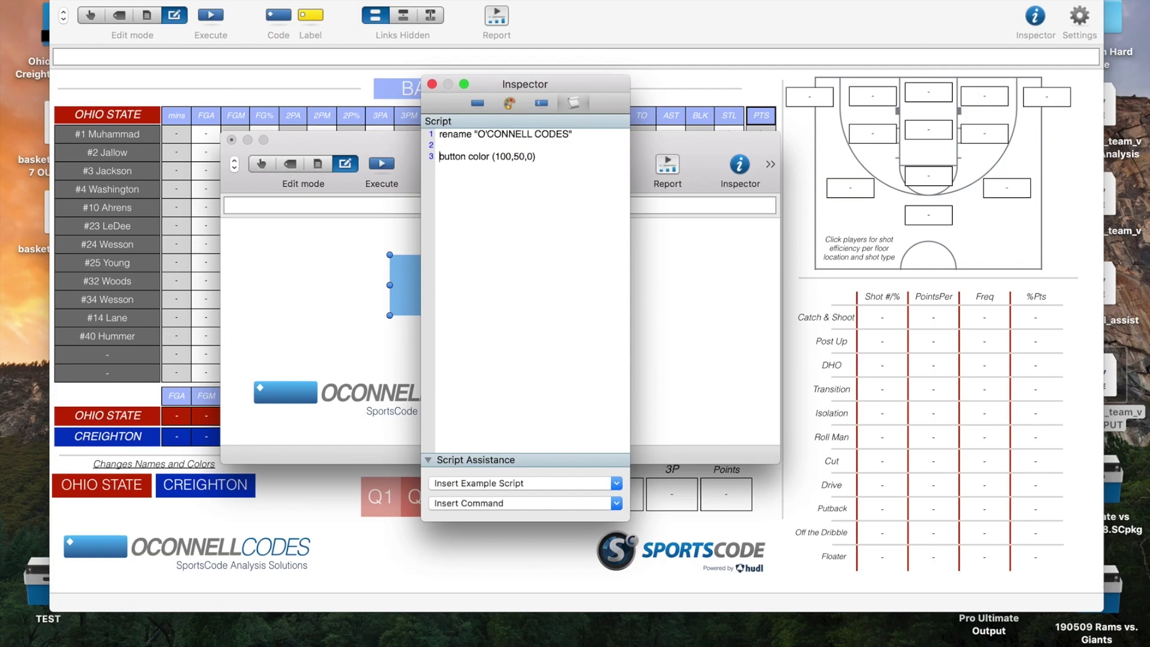
{"action": "left_click", "coordinate": [431, 84]}
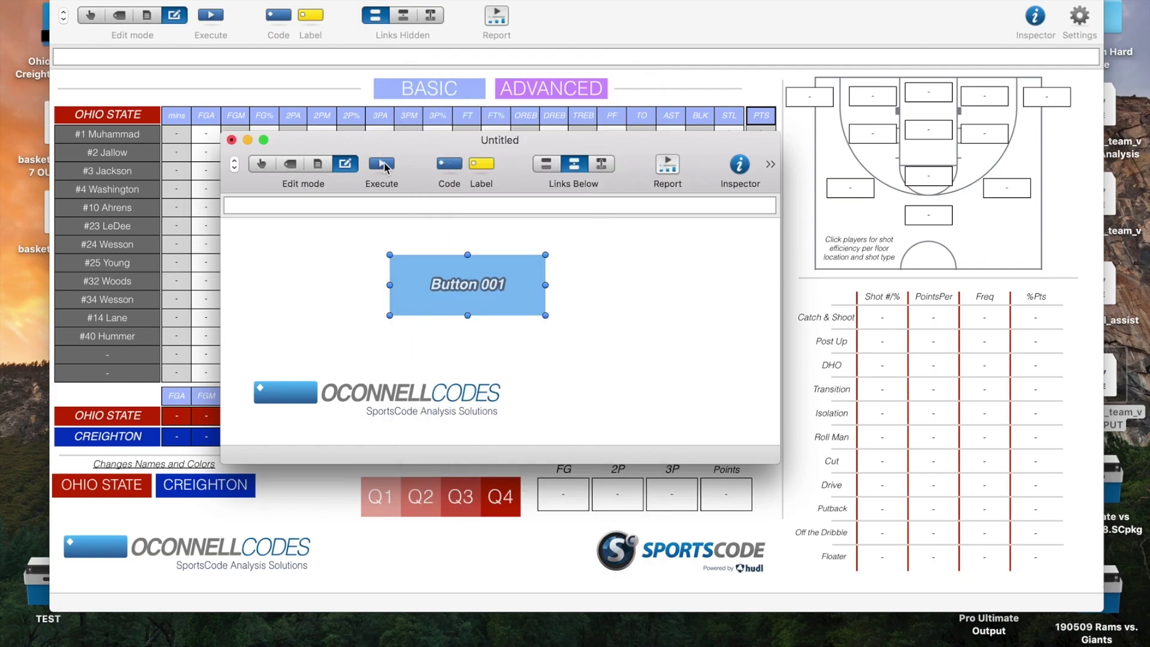
{"action": "left_click", "coordinate": [349, 278]}
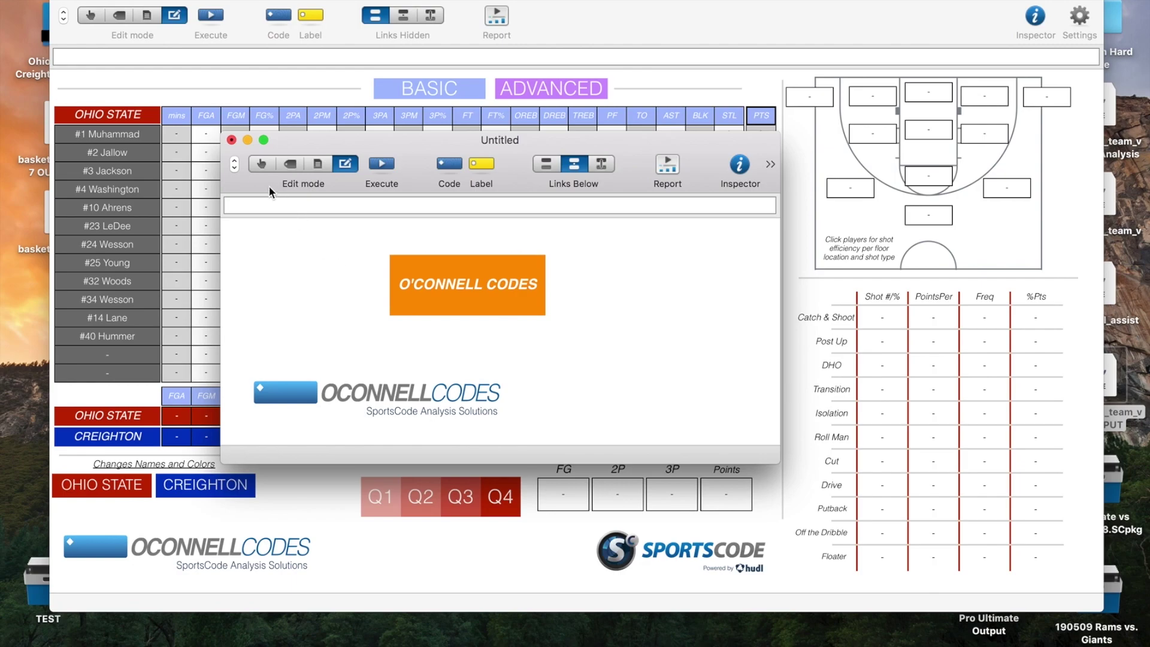
- Discard the untitled code window and open the script of the Catch & Shoot Shot #/% cell in an enlarged inspector
{"action": "left_click", "coordinate": [231, 141]}
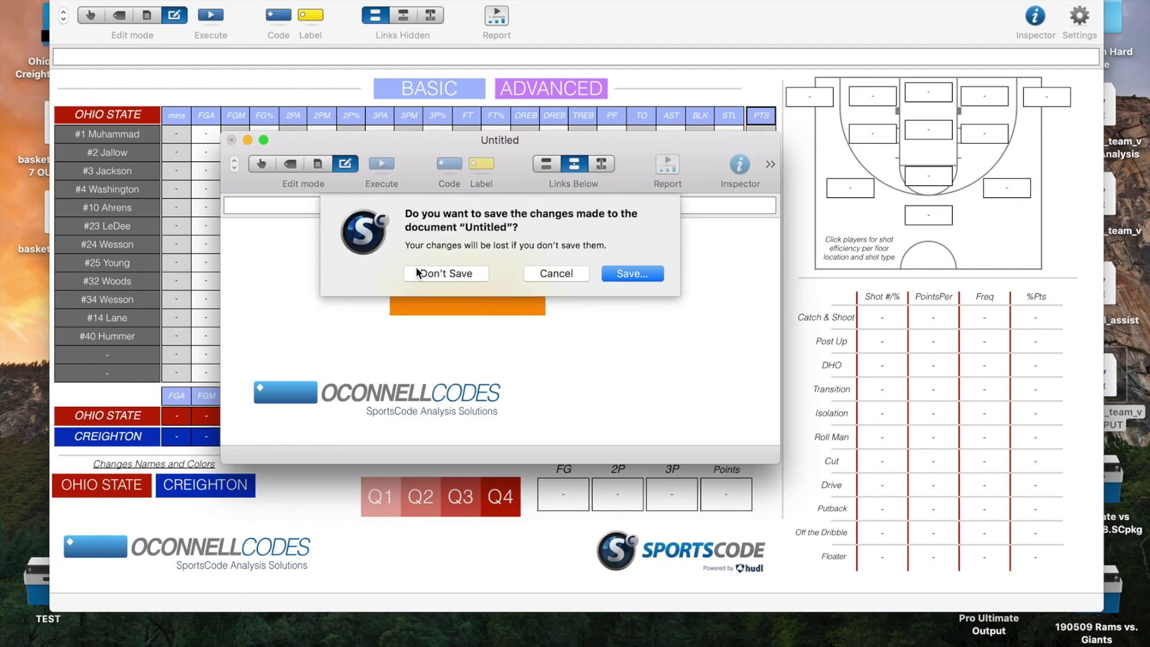
{"action": "left_click", "coordinate": [419, 271]}
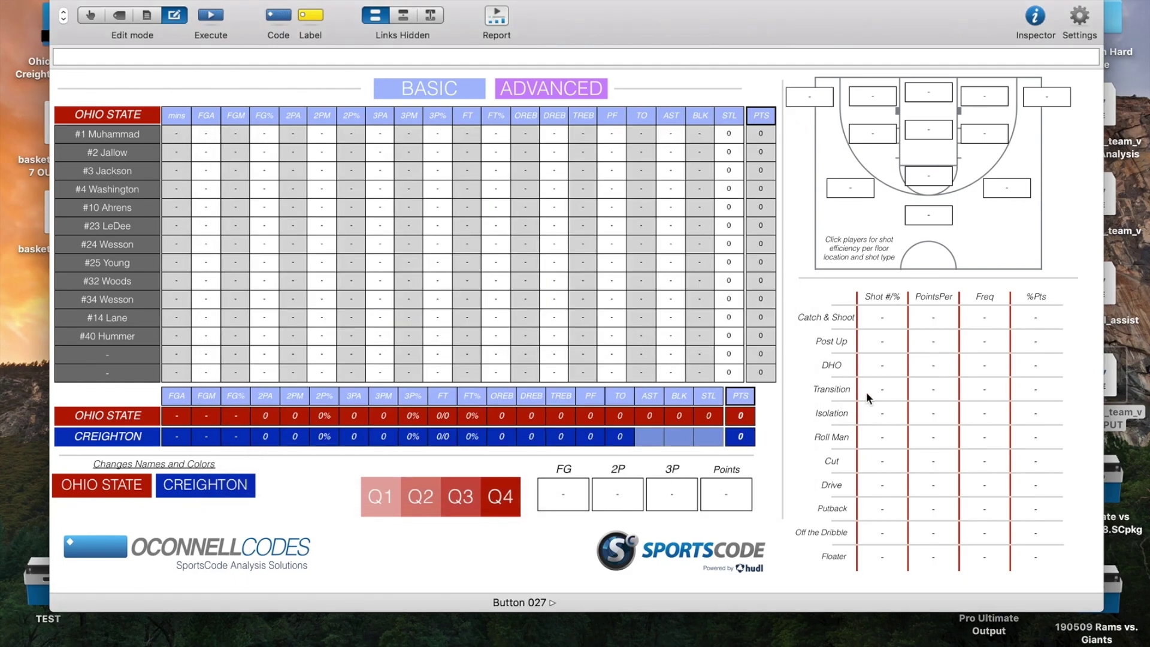
{"action": "double_click", "coordinate": [882, 319]}
{"action": "left_click_drag", "start_coordinate": [723, 84], "coordinate": [599, 45]}
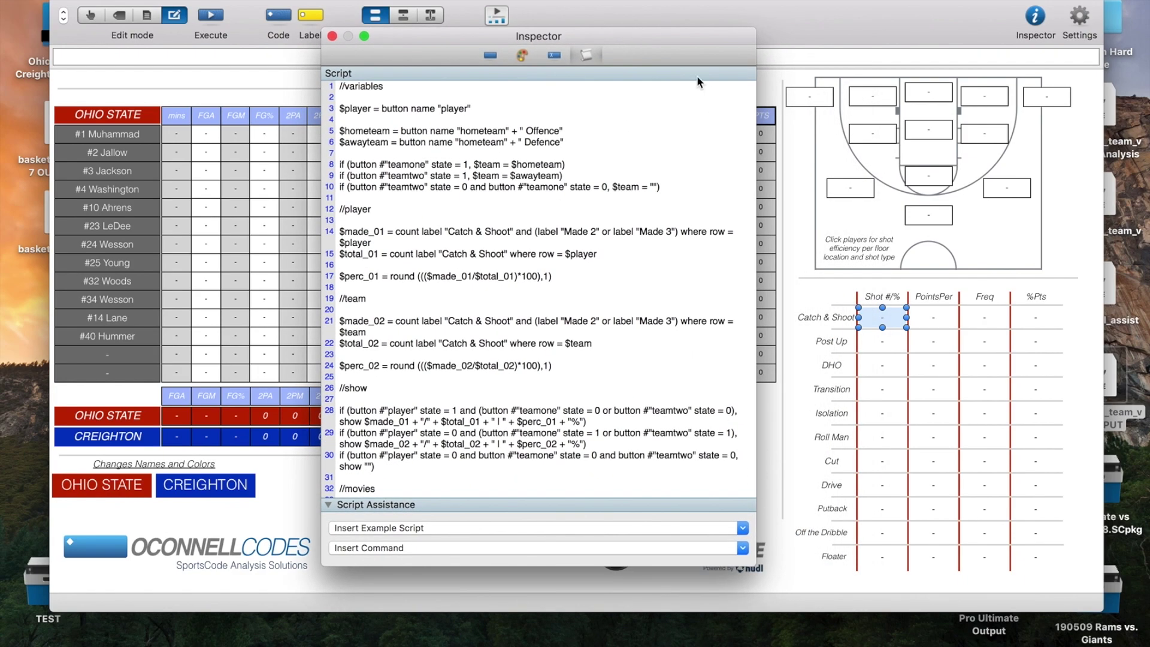
{"action": "left_click_drag", "start_coordinate": [677, 38], "coordinate": [660, 8]}
{"action": "left_click_drag", "start_coordinate": [738, 533], "coordinate": [859, 610]}
- Examine the script's variables, player, team, show, movies and colours sections, highlighting each block in turn
{"action": "left_click_drag", "start_coordinate": [322, 55], "coordinate": [669, 155]}
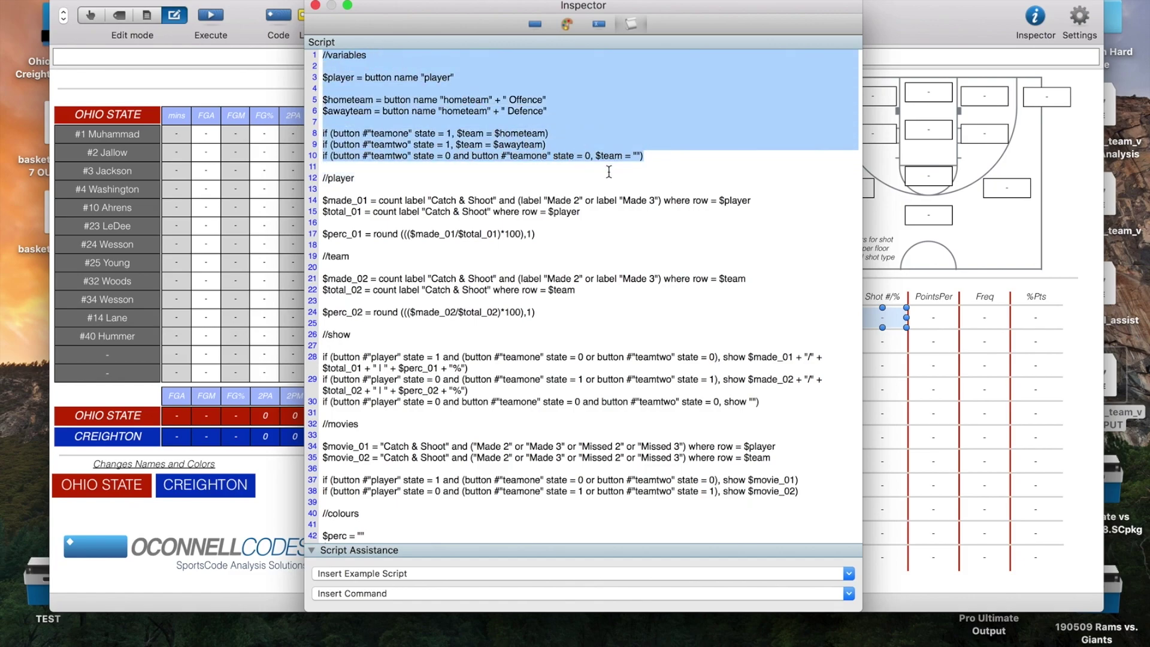
{"action": "left_click_drag", "start_coordinate": [324, 179], "coordinate": [566, 239]}
{"action": "left_click_drag", "start_coordinate": [323, 257], "coordinate": [581, 313]}
{"action": "scroll", "coordinate": [493, 372], "scroll_direction": "down", "scroll_amount": 5}
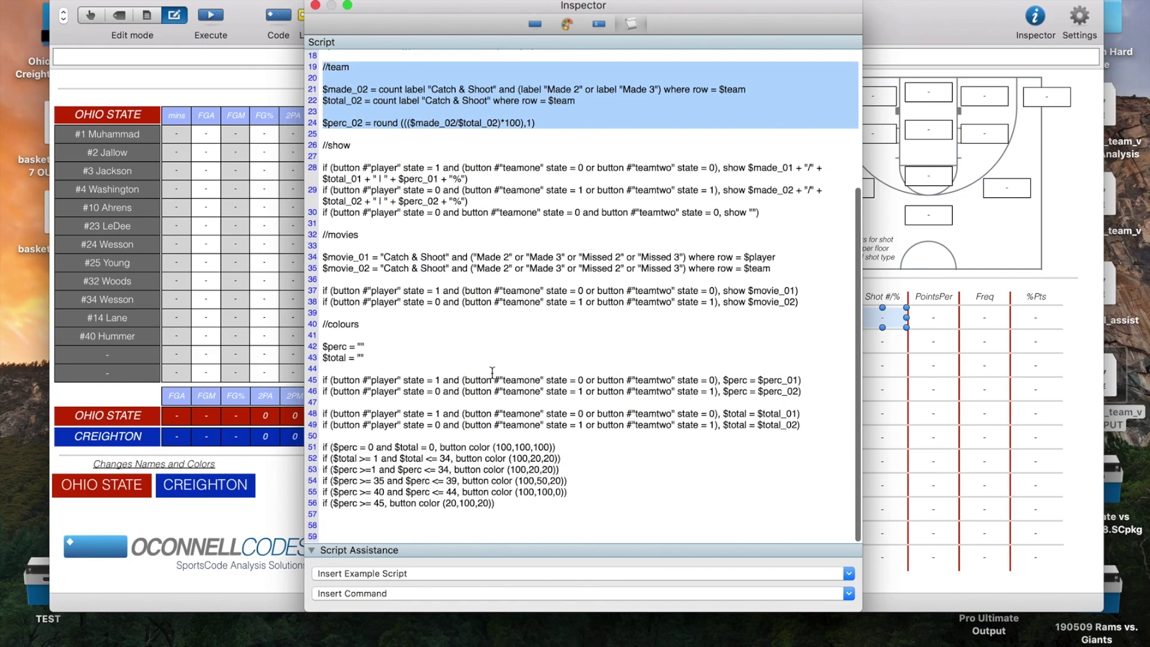
{"action": "left_click_drag", "start_coordinate": [323, 146], "coordinate": [473, 235]}
{"action": "left_click_drag", "start_coordinate": [323, 236], "coordinate": [596, 303]}
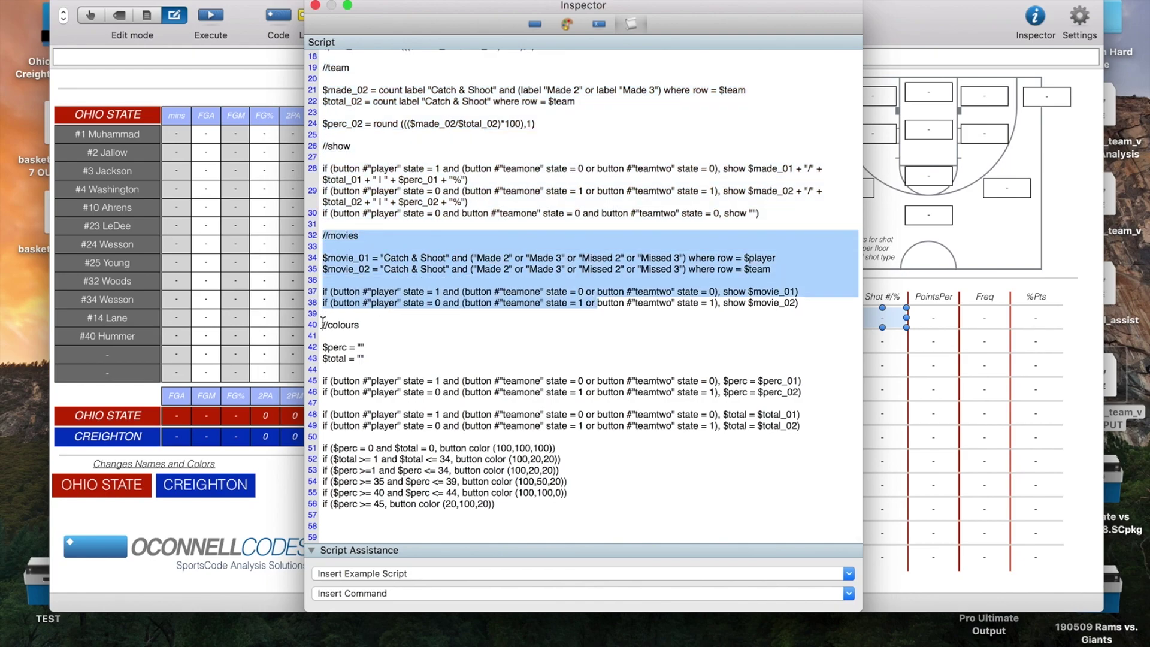
{"action": "left_click_drag", "start_coordinate": [323, 324], "coordinate": [585, 506]}
{"action": "left_click", "coordinate": [612, 492]}
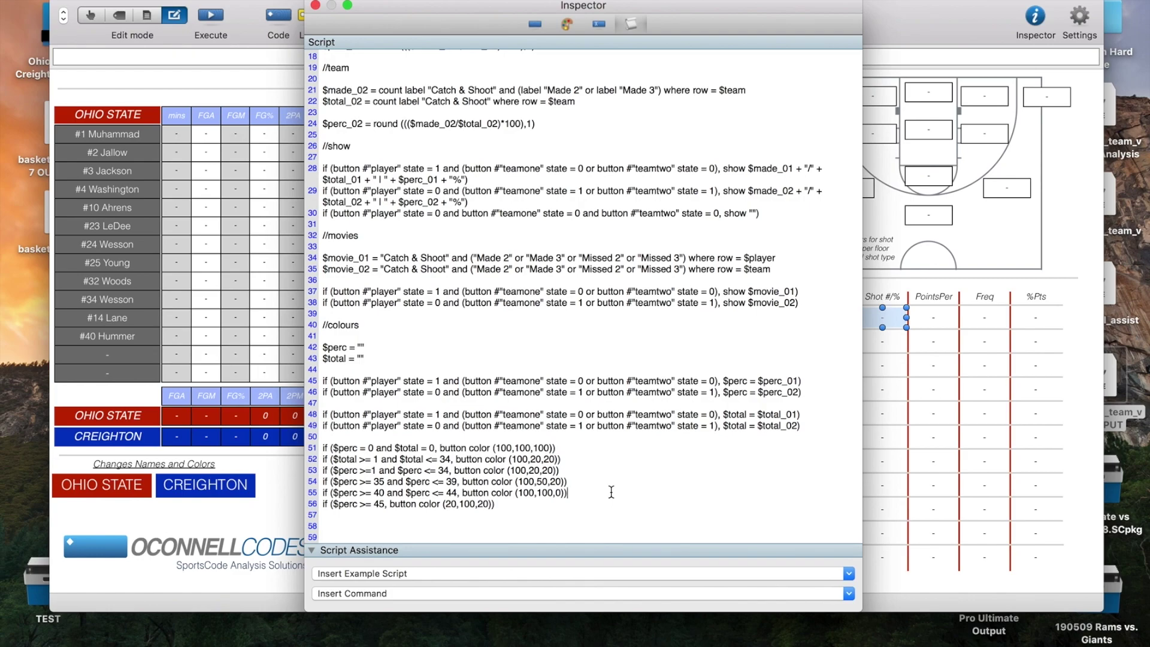
{"action": "scroll", "coordinate": [437, 362], "scroll_direction": "up", "scroll_amount": 5}
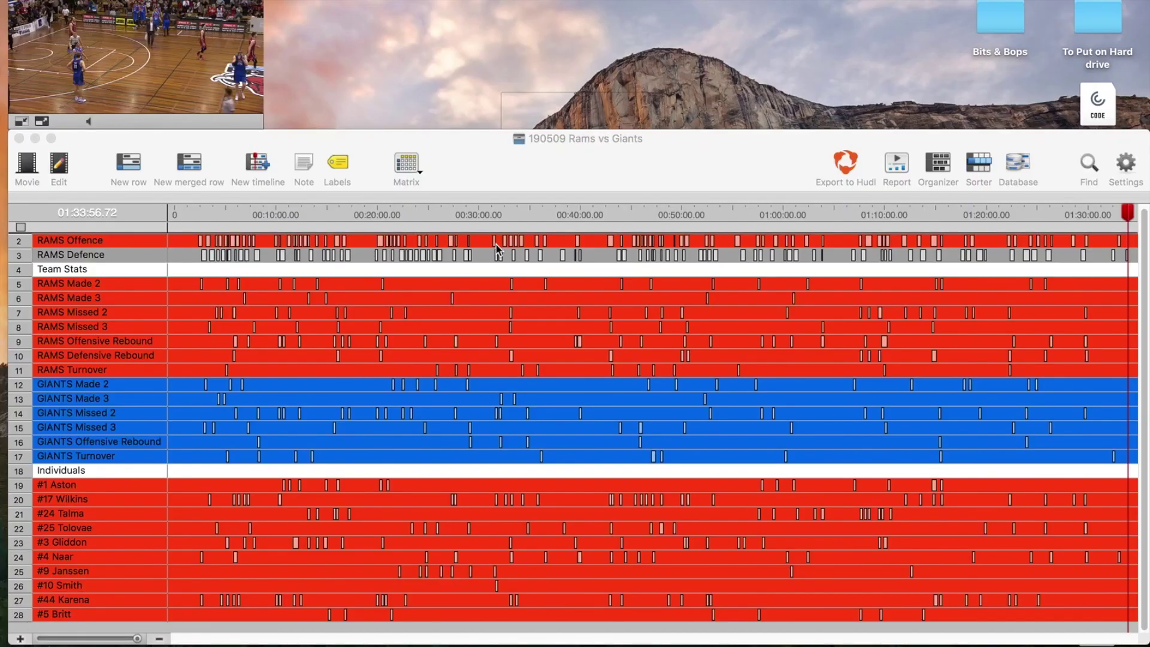
- Add the Plays/Tags labels BLOB, P&R and REVIEW to the RAMS Defensive Rebound instance near 00:33:00 on the timeline
{"action": "mouse_move", "coordinate": [545, 185]}
{"action": "left_mouse_down"}
{"action": "mouse_move", "coordinate": [566, 140]}
{"action": "mouse_move", "coordinate": [541, 197]}
{"action": "left_mouse_up"}
{"action": "right_click", "coordinate": [510, 369]}
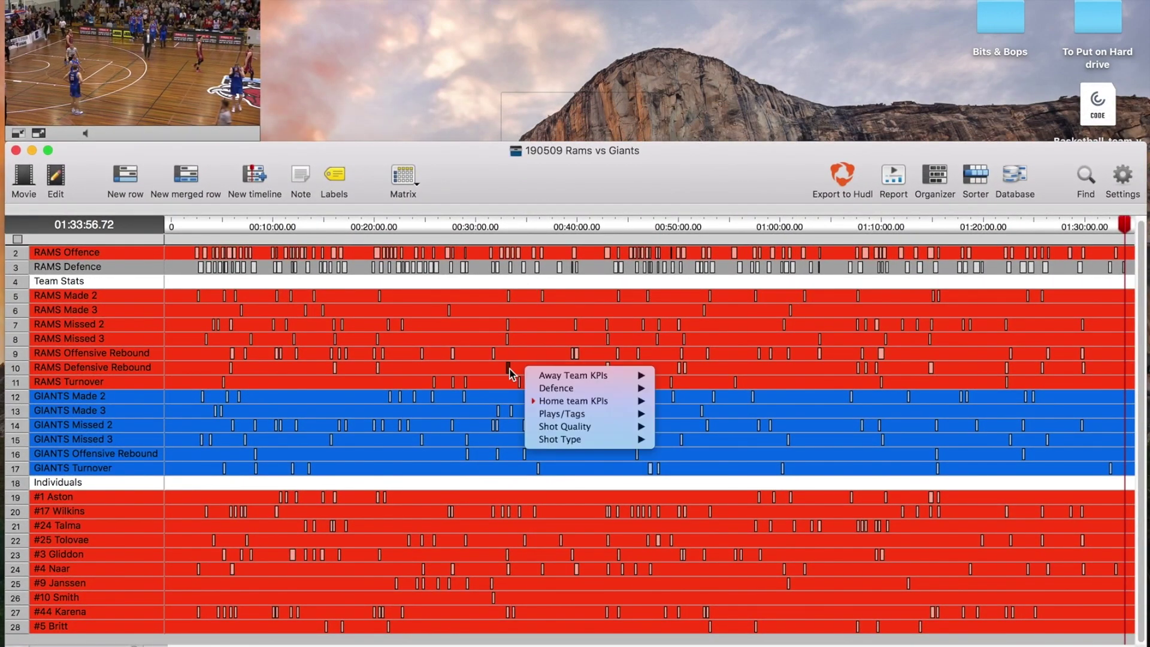
{"action": "mouse_move", "coordinate": [538, 385]}
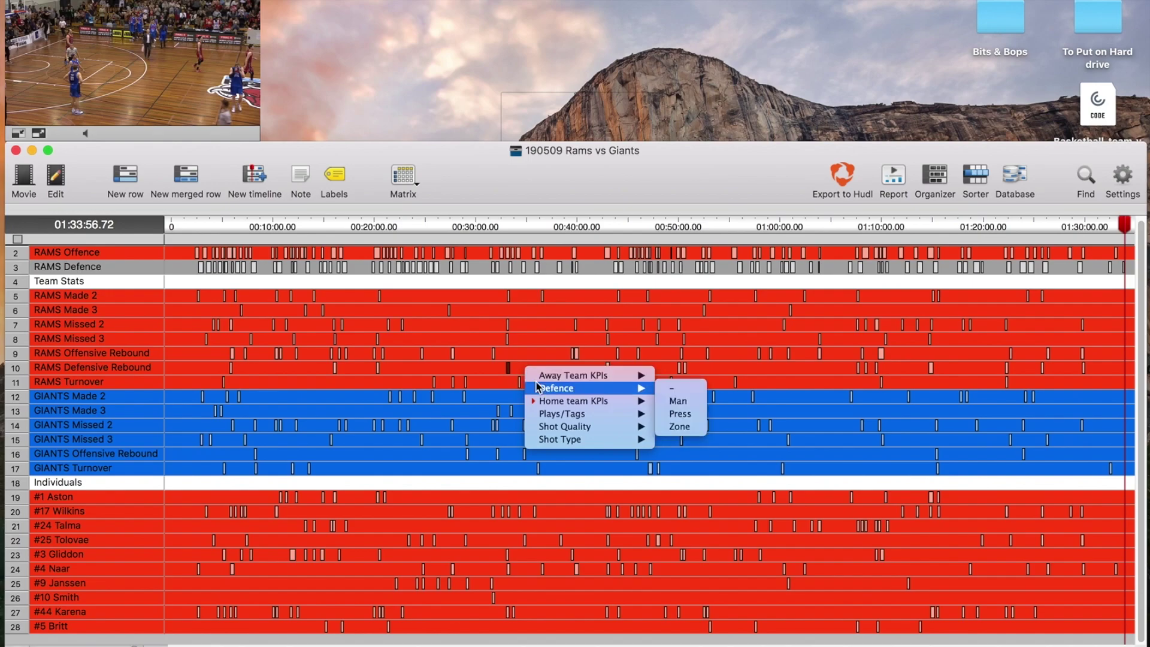
{"action": "mouse_move", "coordinate": [561, 413]}
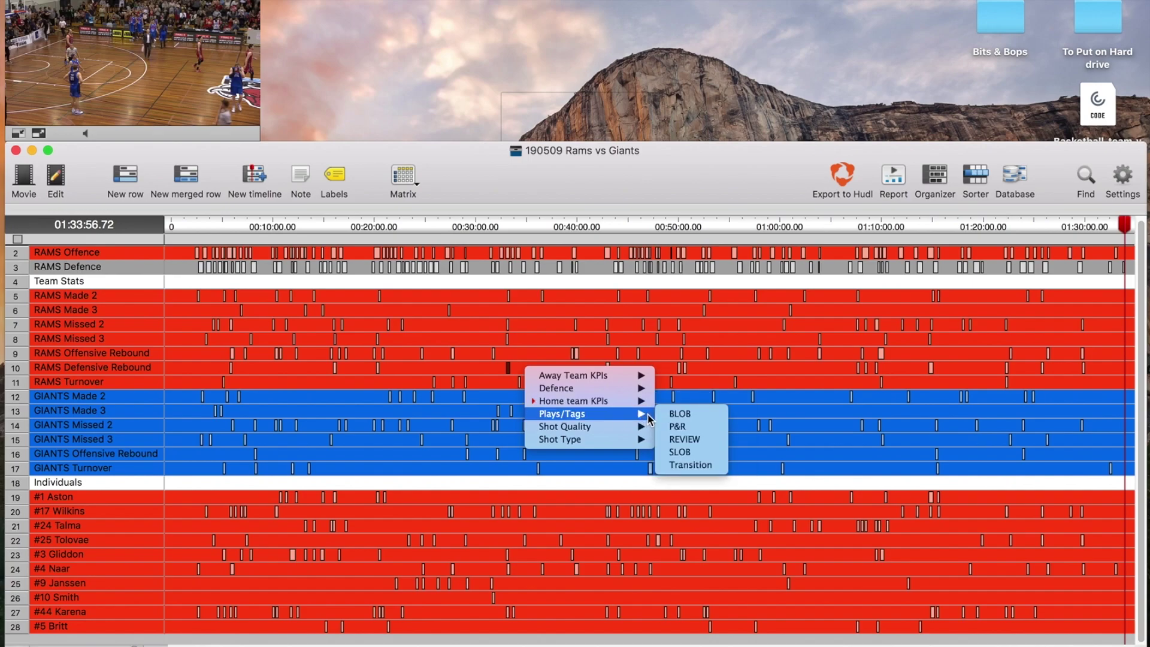
{"action": "left_click", "coordinate": [680, 413]}
{"action": "left_click", "coordinate": [678, 426]}
{"action": "left_click", "coordinate": [684, 439]}
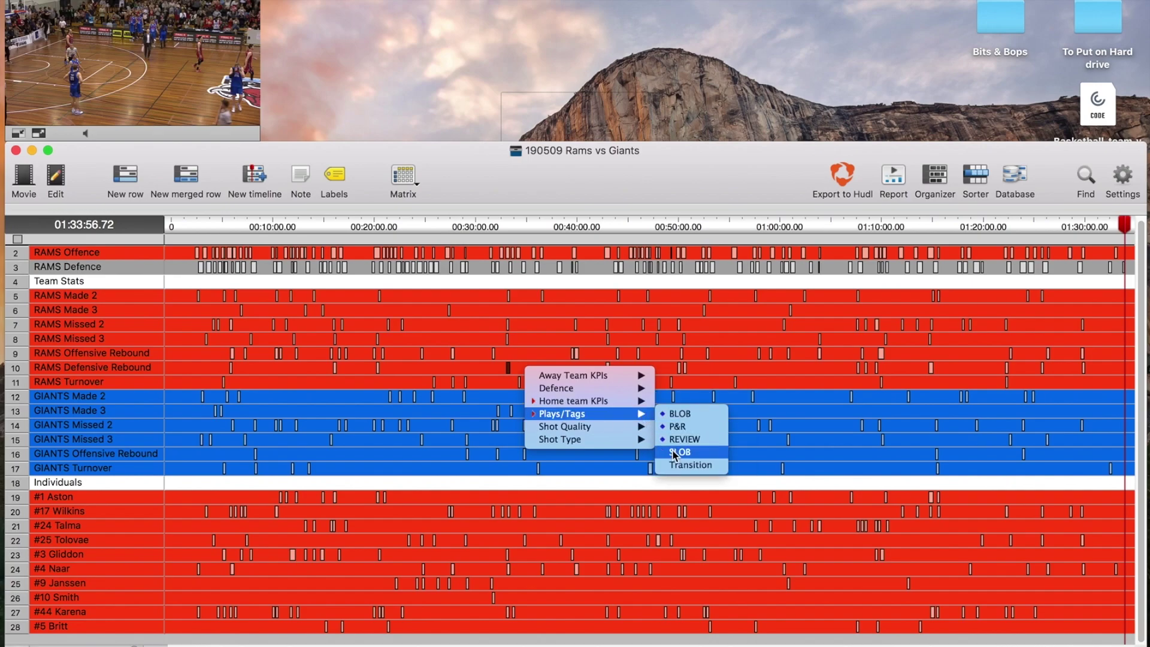
- Remove the REVIEW, P&R and BLOB labels from the rebound instance and toggle SLOB on and off
{"action": "left_click", "coordinate": [683, 439]}
{"action": "left_click", "coordinate": [678, 426]}
{"action": "left_click", "coordinate": [680, 413]}
{"action": "left_click", "coordinate": [681, 452]}
{"action": "left_click", "coordinate": [681, 453]}
- Remove the RAMS Missed 2 label from the rebound instance and recheck its Home team KPIs labels
{"action": "mouse_move", "coordinate": [623, 406]}
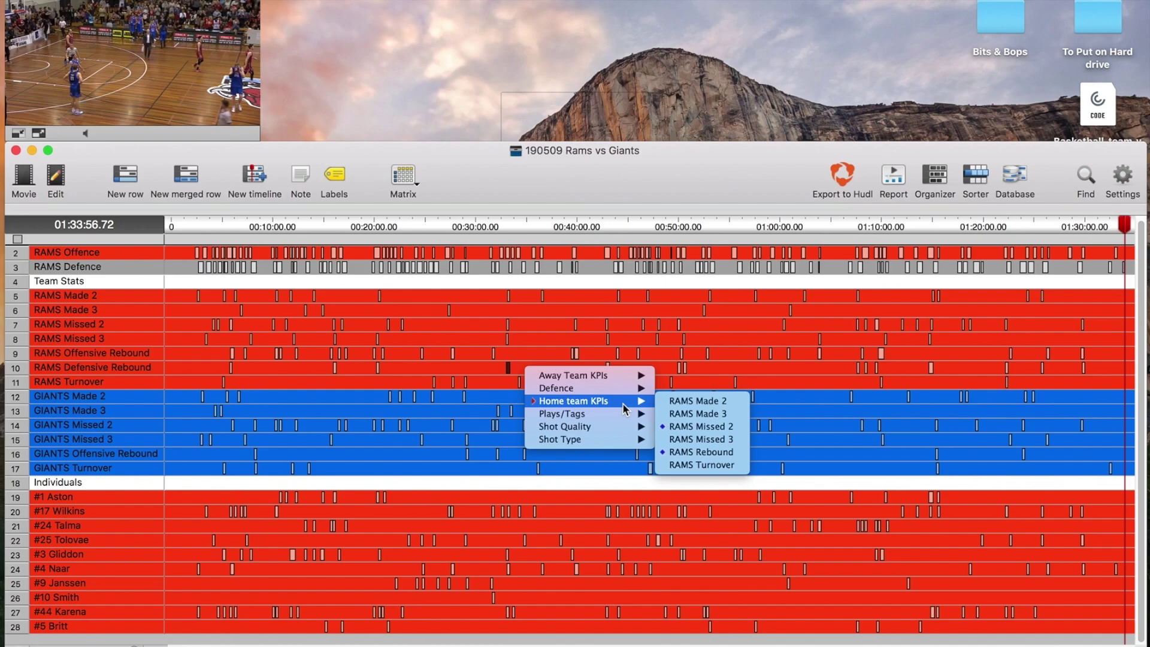
{"action": "left_click", "coordinate": [689, 428]}
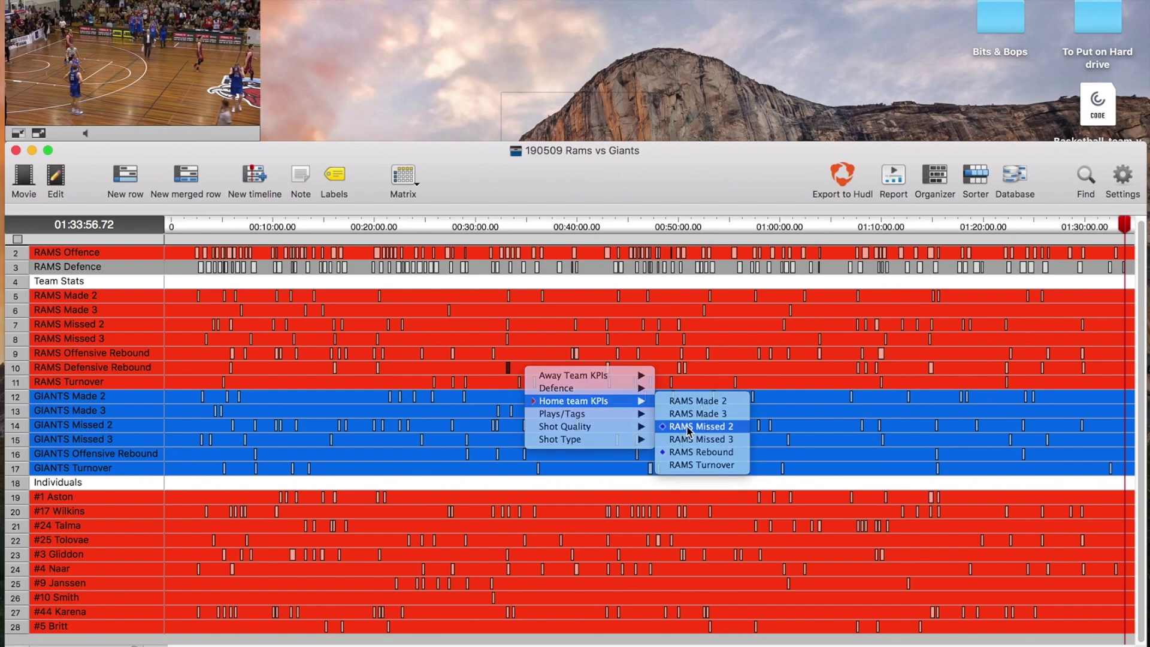
{"action": "right_click", "coordinate": [510, 371]}
{"action": "mouse_move", "coordinate": [557, 405]}
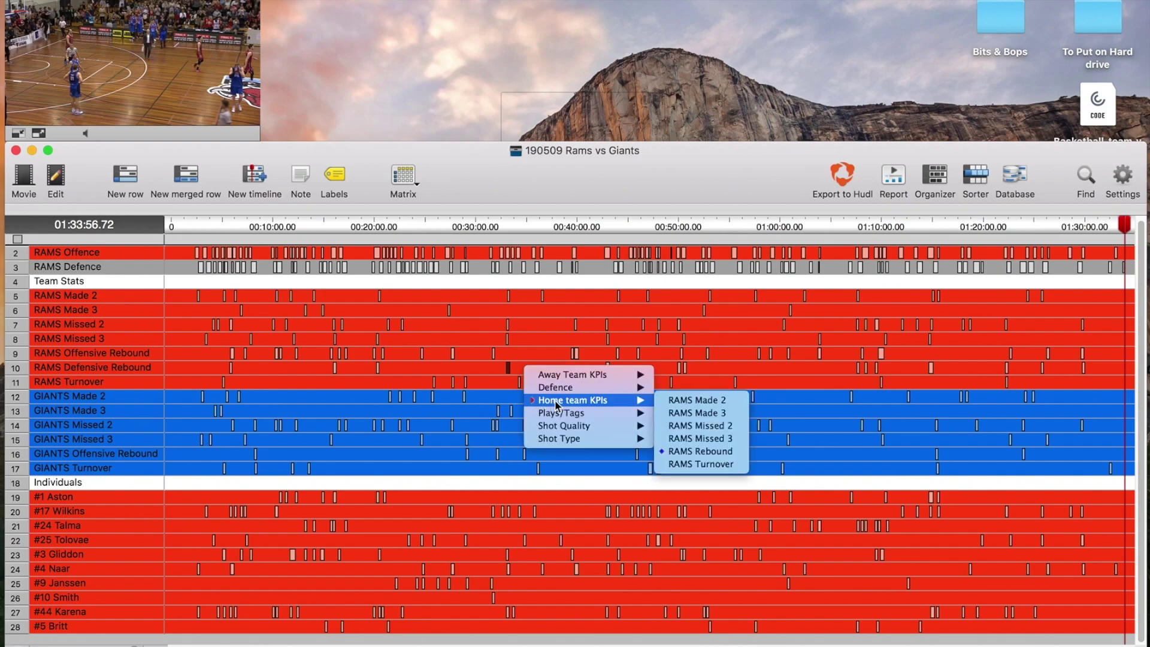
- Add the RAMS Missed 2 label back to the RAMS Defensive Rebound instance
{"action": "left_click", "coordinate": [689, 428]}
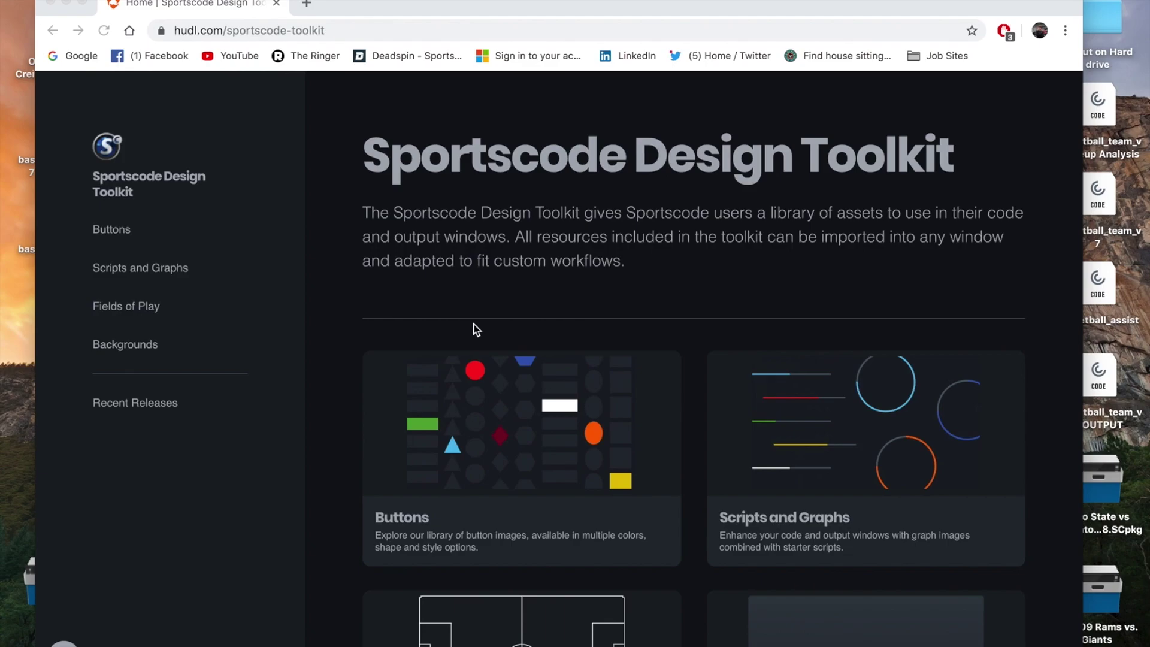
- Browse the Sportscode Design Toolkit's coloured button sets and its Scripts and Graphs templates
{"action": "scroll", "coordinate": [476, 330], "scroll_direction": "down", "scroll_amount": 3}
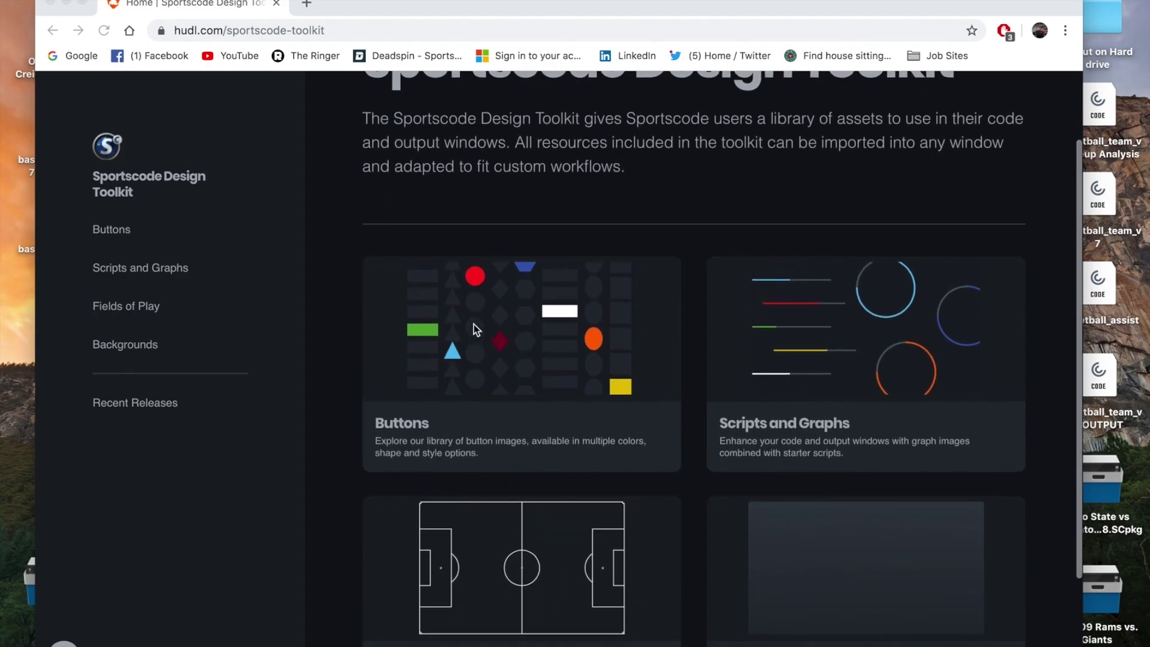
{"action": "scroll", "coordinate": [476, 330], "scroll_direction": "down", "scroll_amount": 1}
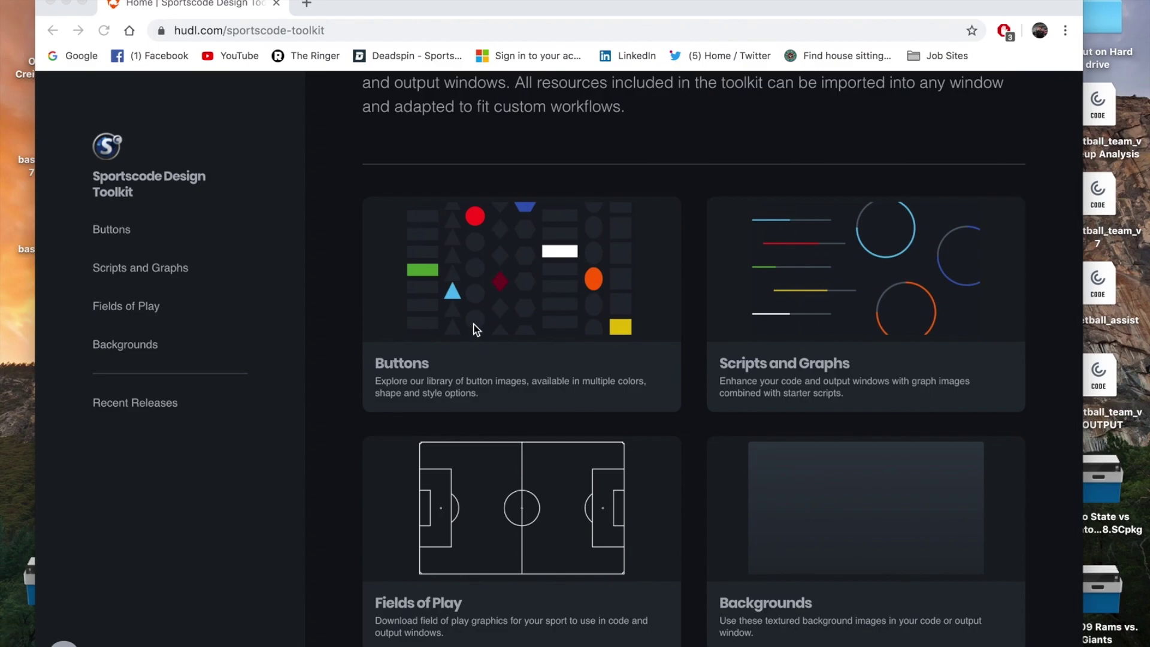
{"action": "left_click", "coordinate": [418, 373]}
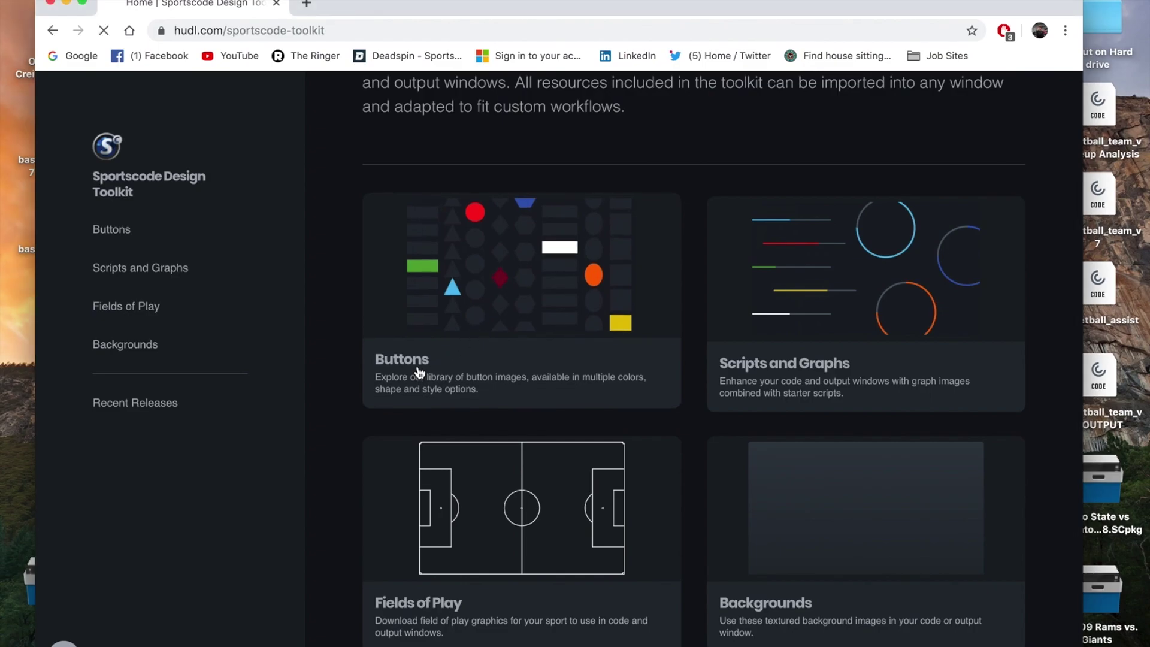
{"action": "scroll", "coordinate": [419, 373], "scroll_direction": "down", "scroll_amount": 7}
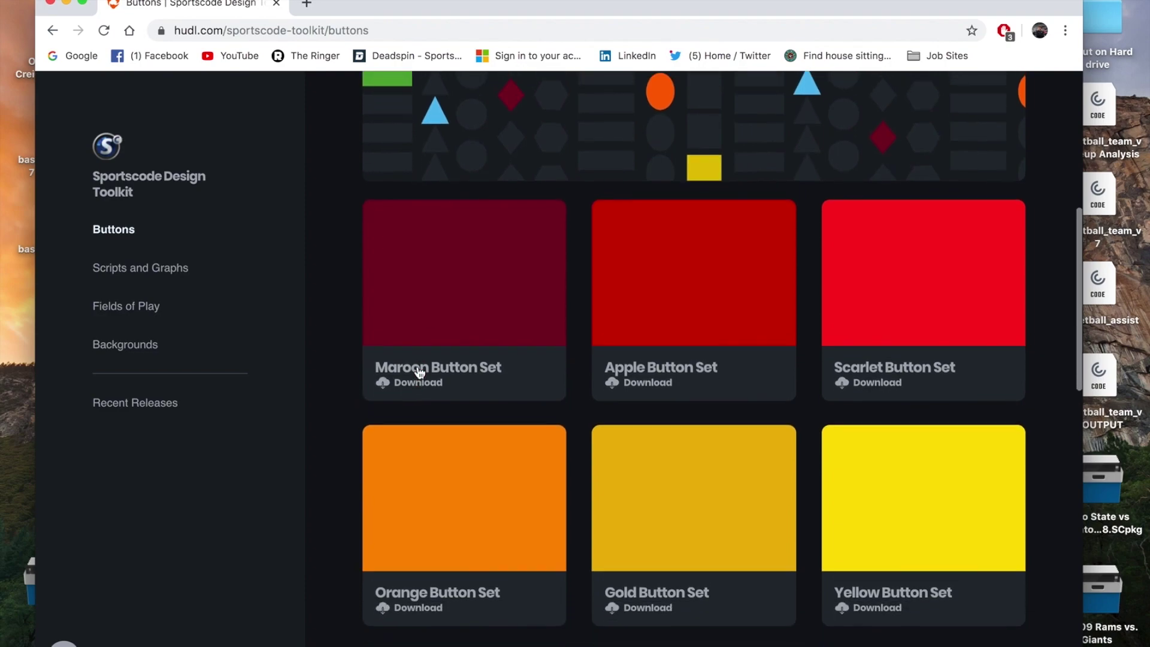
{"action": "scroll", "coordinate": [419, 373], "scroll_direction": "up", "scroll_amount": 2}
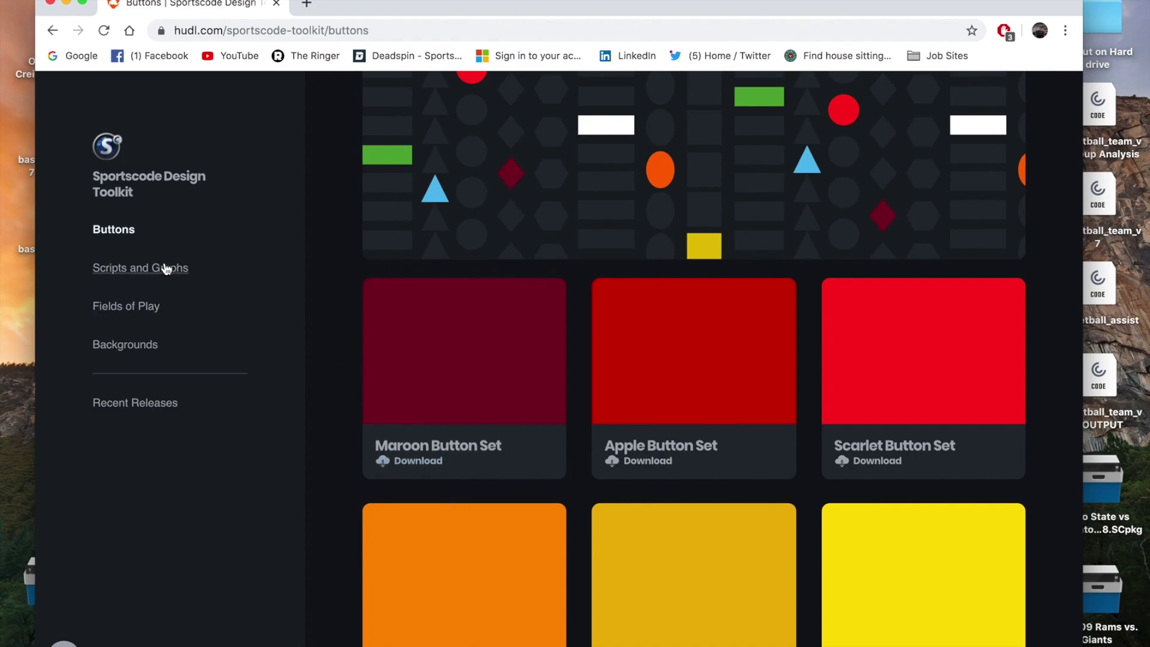
{"action": "left_click", "coordinate": [166, 269]}
{"action": "scroll", "coordinate": [502, 423], "scroll_direction": "down", "scroll_amount": 4}
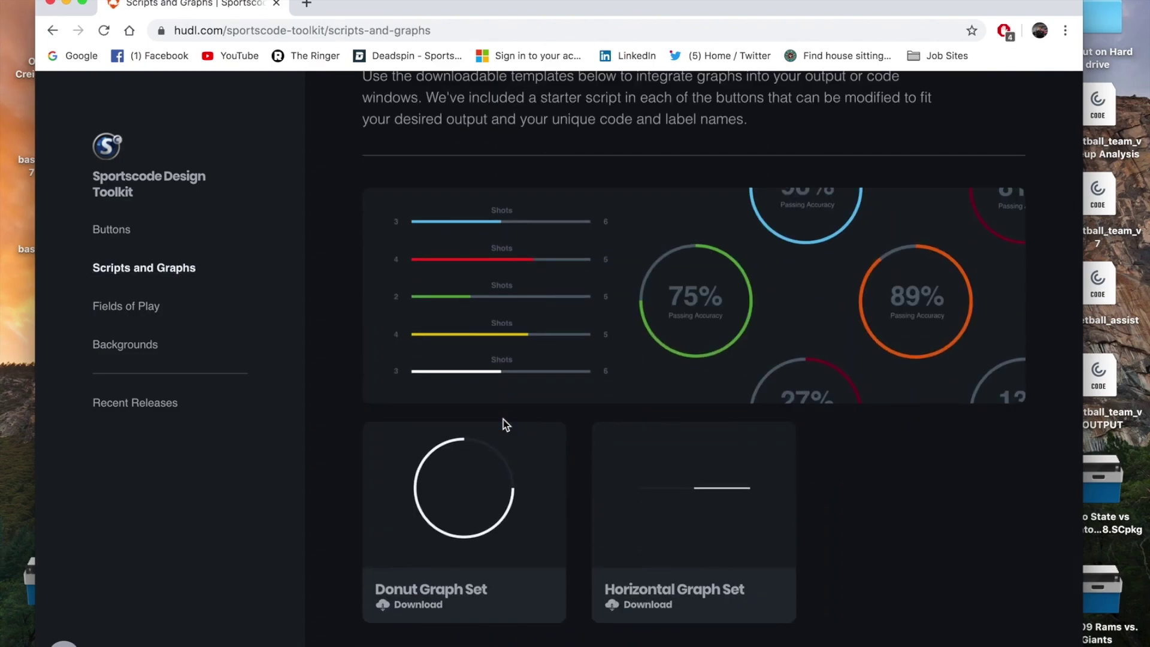
- Look through the toolkit's Fields of Play graphics for the different sports, and open the Backgrounds section
{"action": "left_click", "coordinate": [129, 310]}
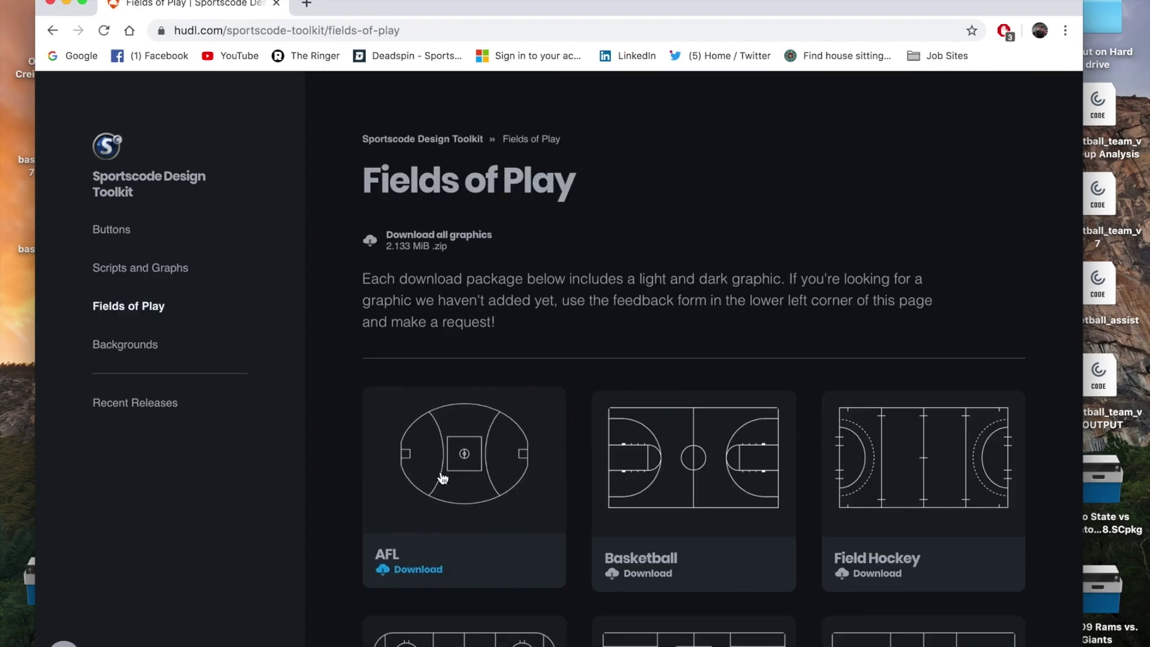
{"action": "scroll", "coordinate": [442, 478], "scroll_direction": "down", "scroll_amount": 2}
{"action": "scroll", "coordinate": [442, 478], "scroll_direction": "down", "scroll_amount": 4}
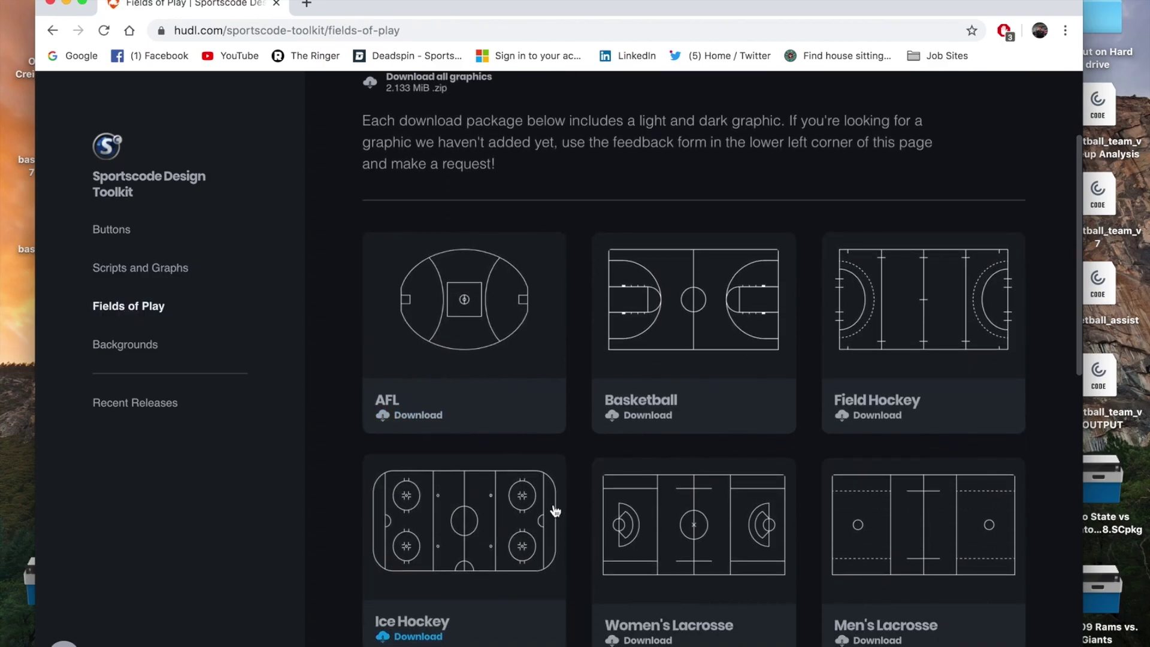
{"action": "scroll", "coordinate": [555, 510], "scroll_direction": "down", "scroll_amount": 4}
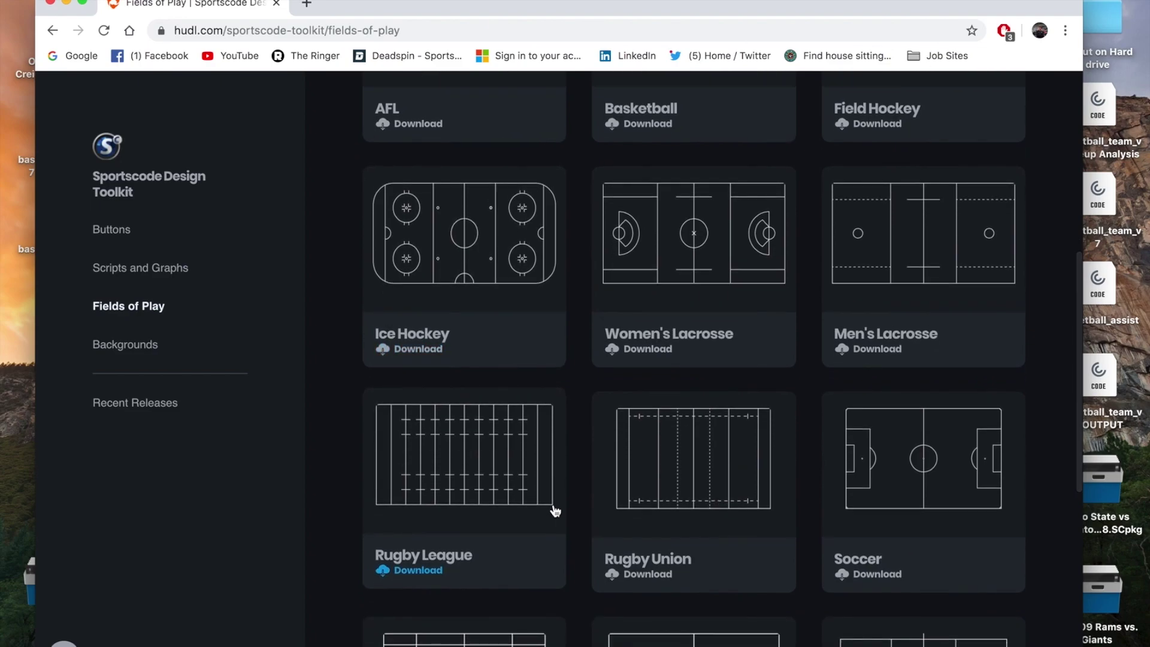
{"action": "scroll", "coordinate": [556, 511], "scroll_direction": "down", "scroll_amount": 6}
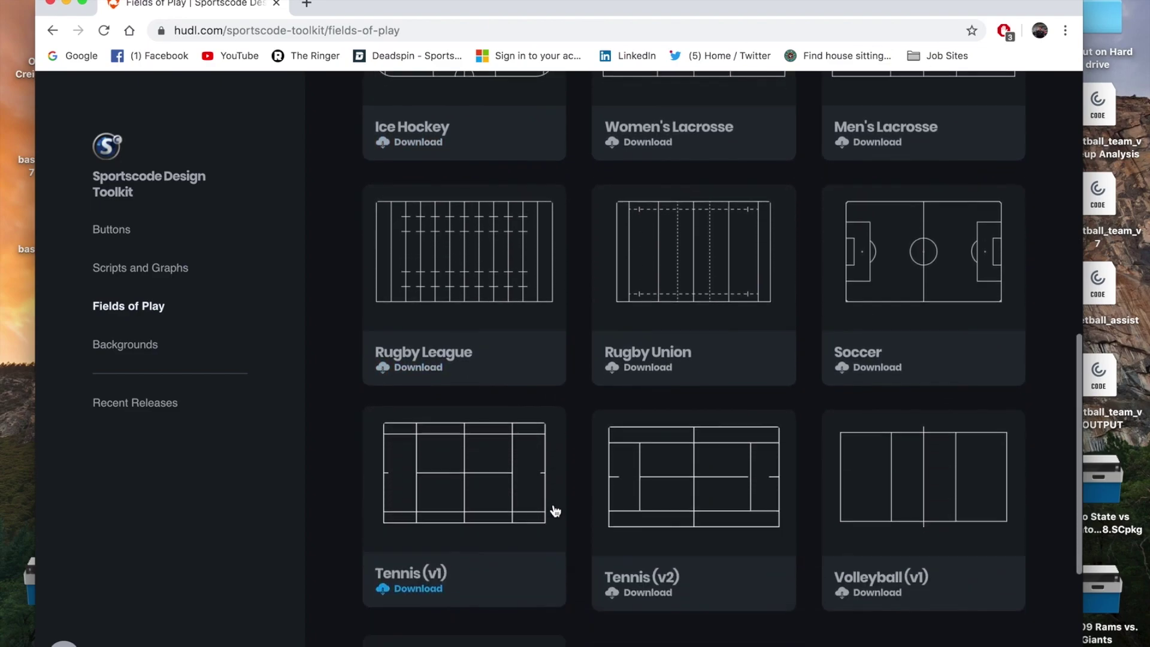
{"action": "scroll", "coordinate": [555, 509], "scroll_direction": "down", "scroll_amount": 2}
{"action": "scroll", "coordinate": [553, 509], "scroll_direction": "up", "scroll_amount": 4}
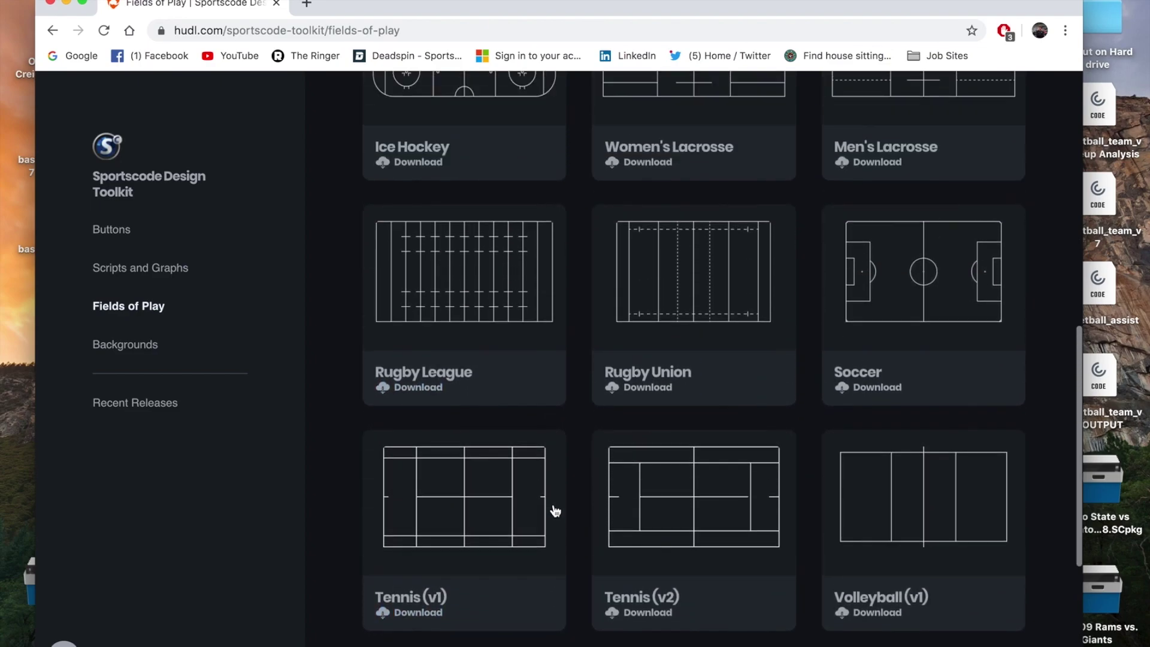
{"action": "left_click", "coordinate": [132, 345]}
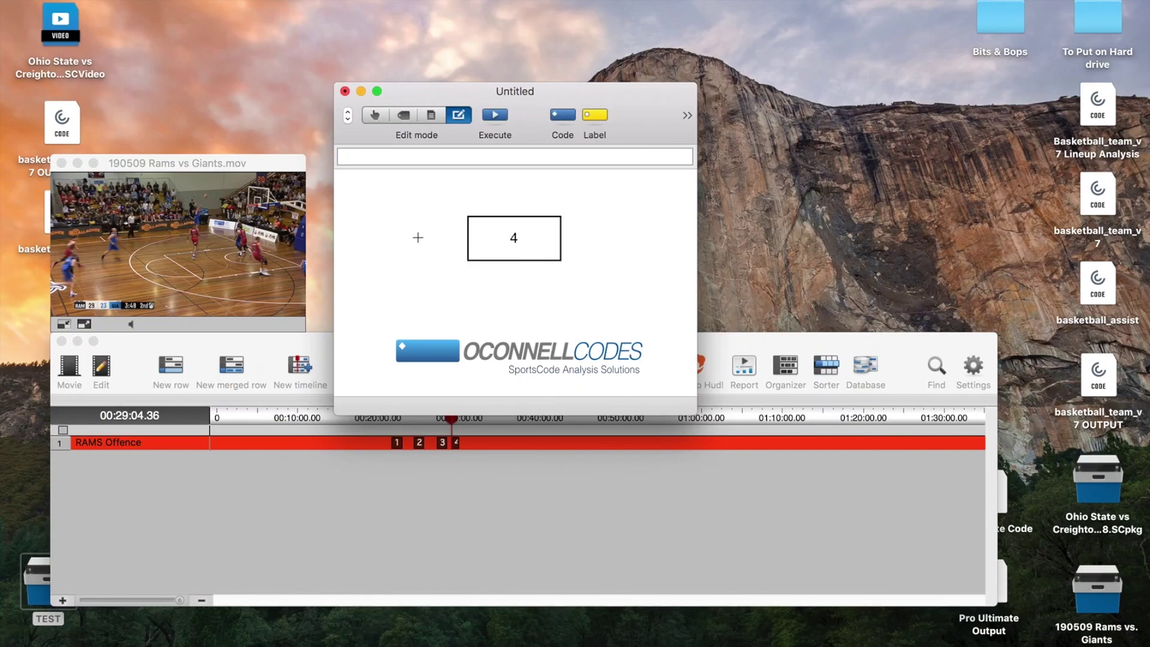
- Select the RAMS Offence instances 1 to 4, examine their Shot Result labels in the Sorter and close it
{"action": "left_click", "coordinate": [399, 495]}
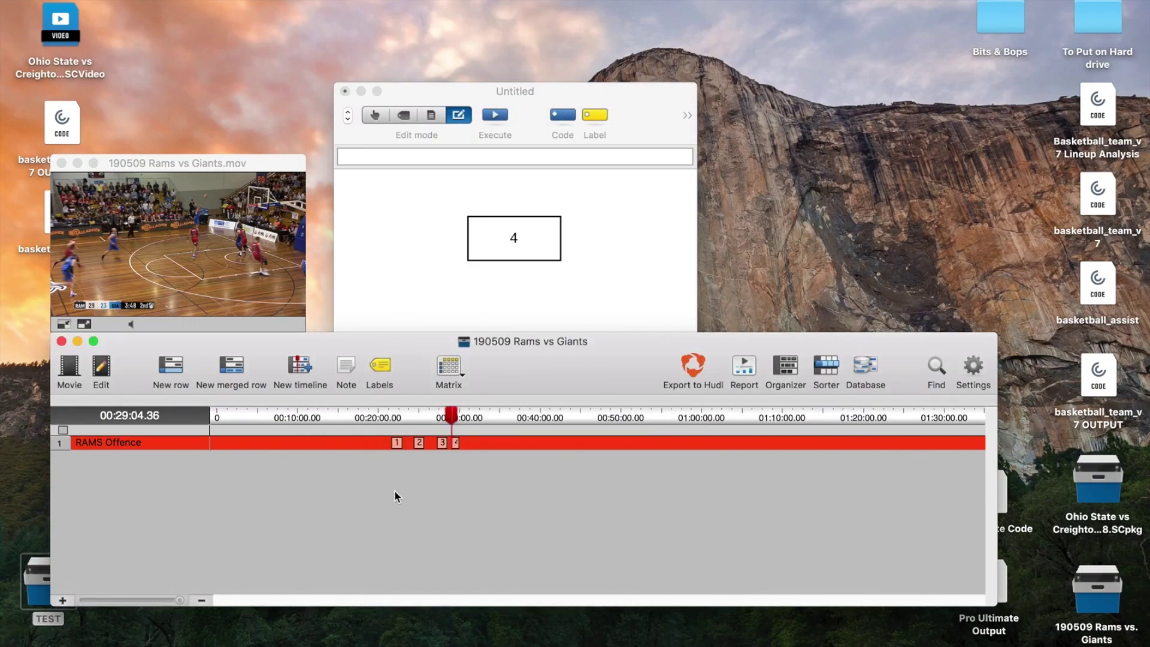
{"action": "left_click_drag", "start_coordinate": [364, 499], "coordinate": [496, 444]}
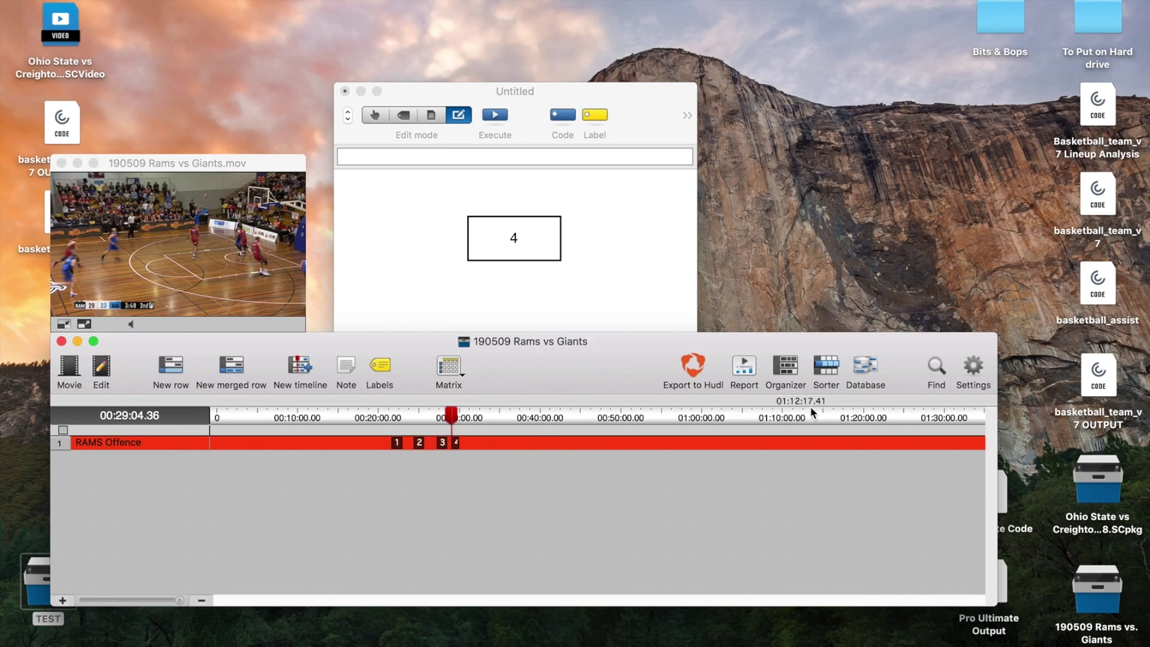
{"action": "left_click", "coordinate": [830, 367]}
{"action": "left_click", "coordinate": [727, 175]}
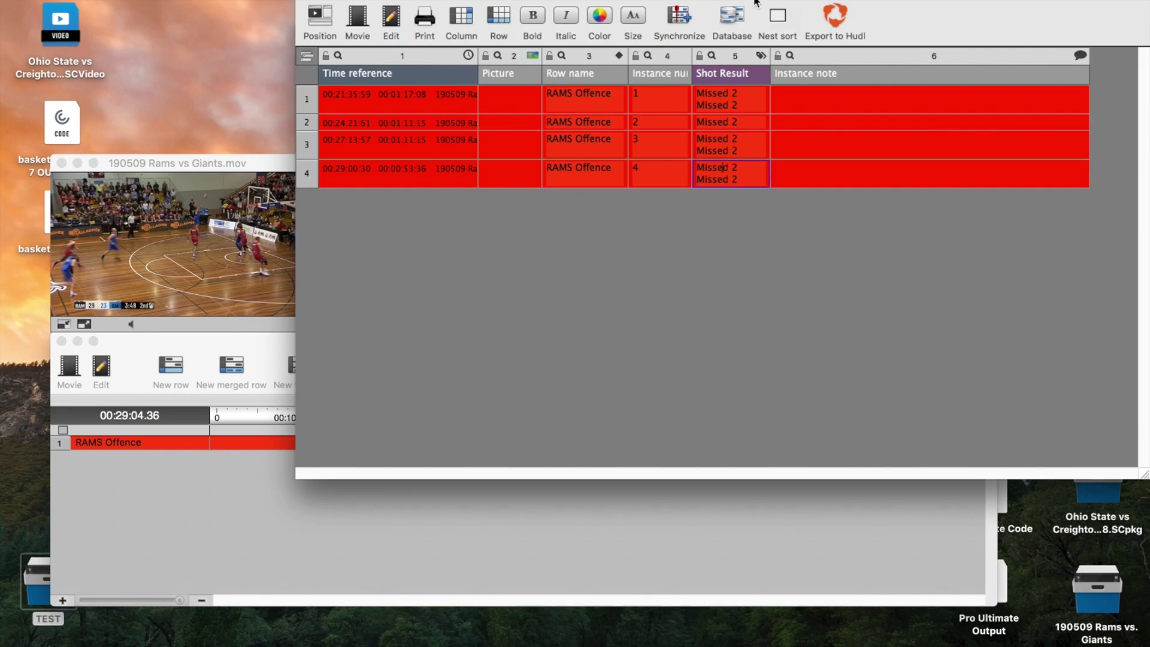
{"action": "left_click_drag", "start_coordinate": [757, 1], "coordinate": [694, 53]}
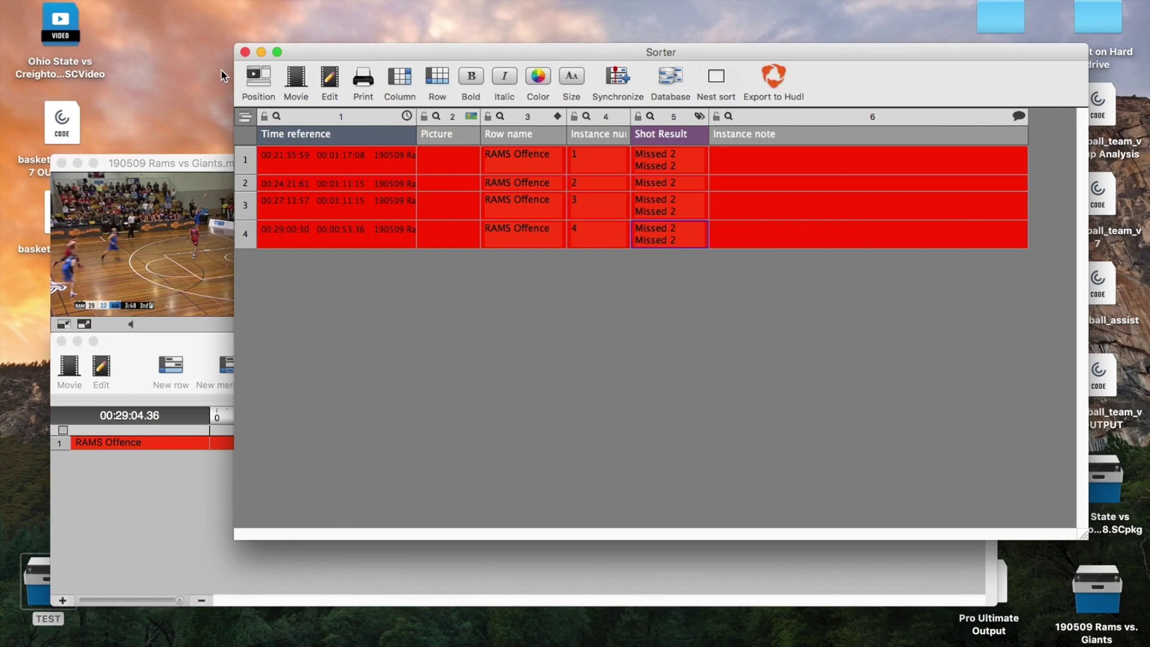
{"action": "left_click", "coordinate": [245, 52]}
- Open the script of the count button in the Untitled code window and view the available example scripts
{"action": "left_click", "coordinate": [519, 225]}
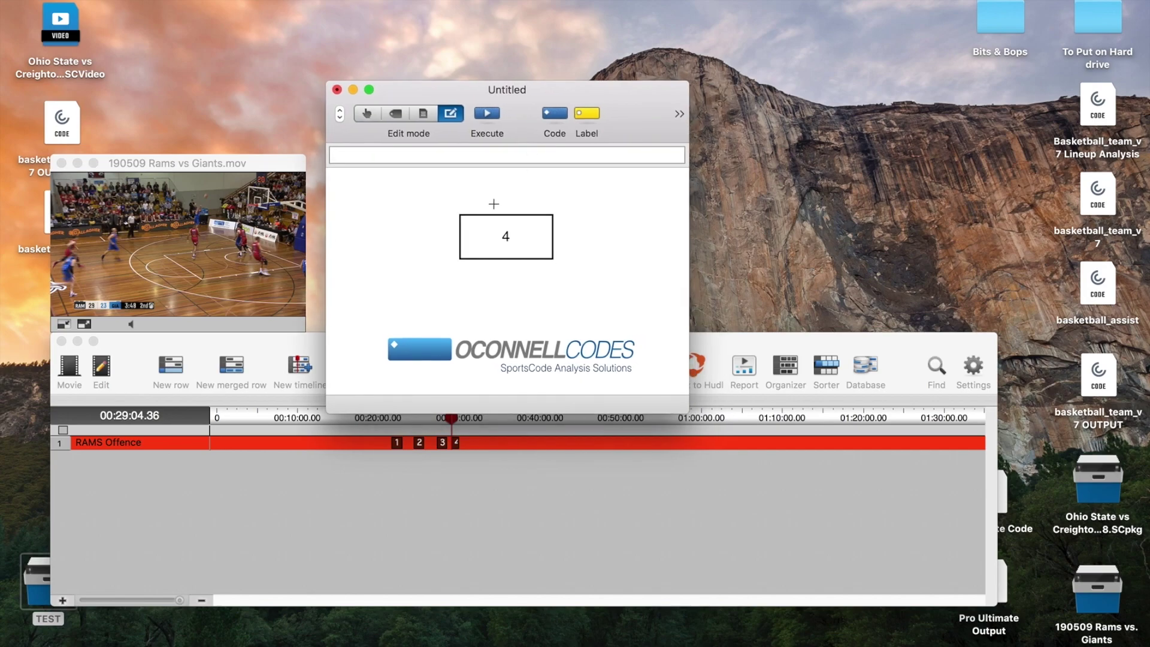
{"action": "double_click", "coordinate": [488, 235]}
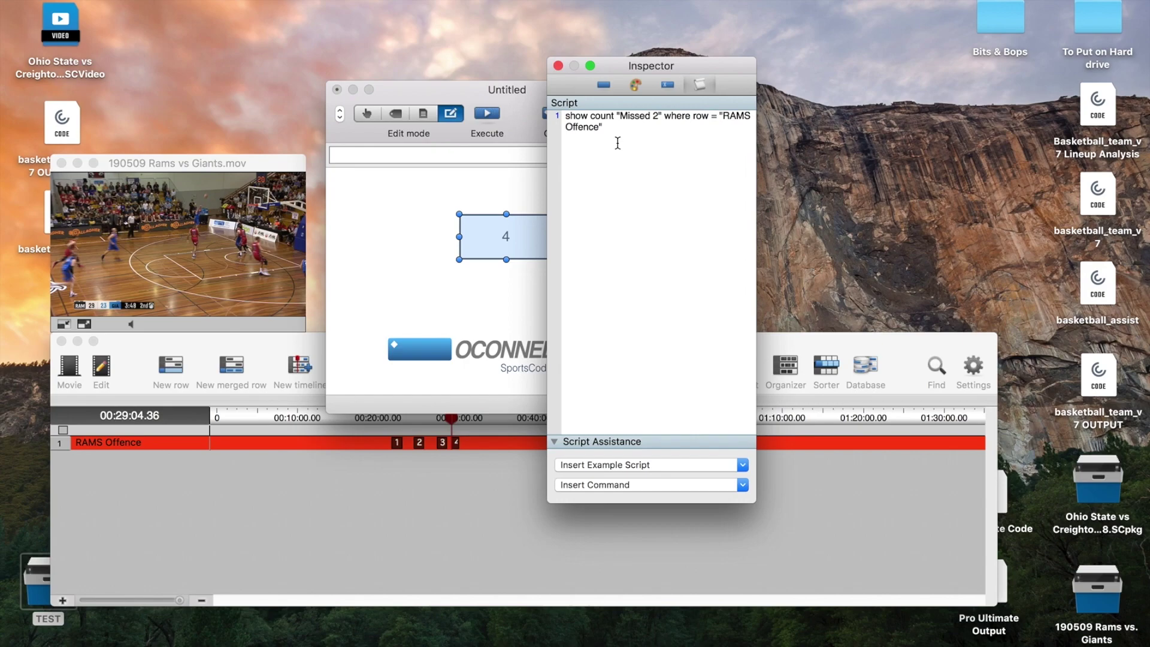
{"action": "left_click", "coordinate": [652, 466]}
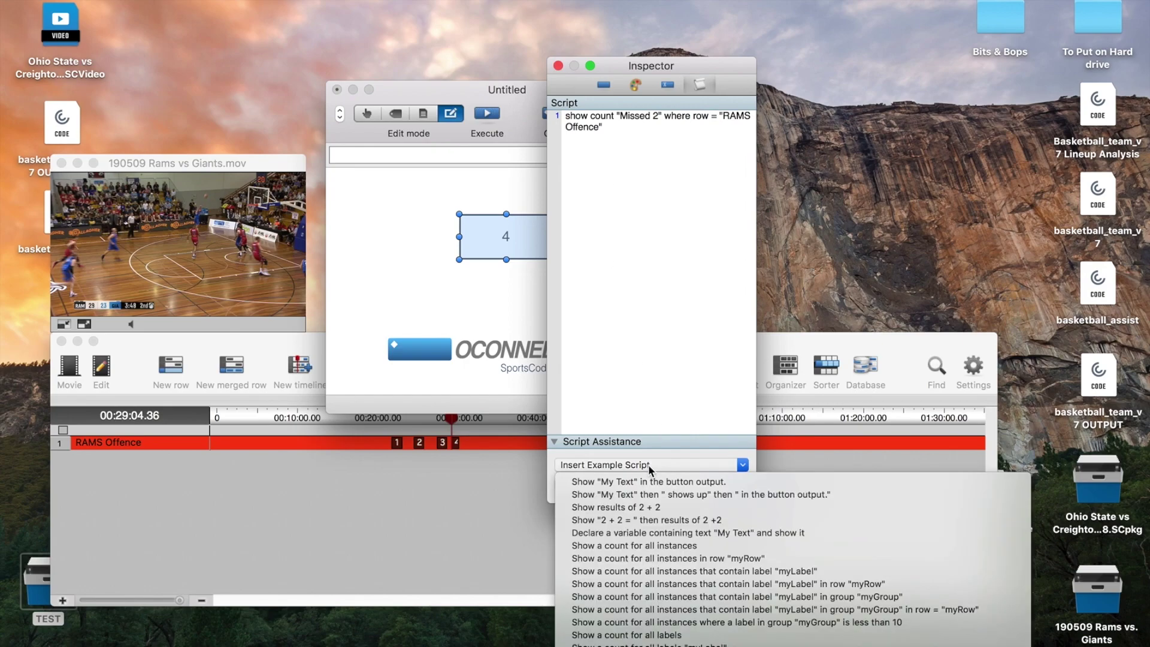
{"action": "left_click", "coordinate": [648, 400]}
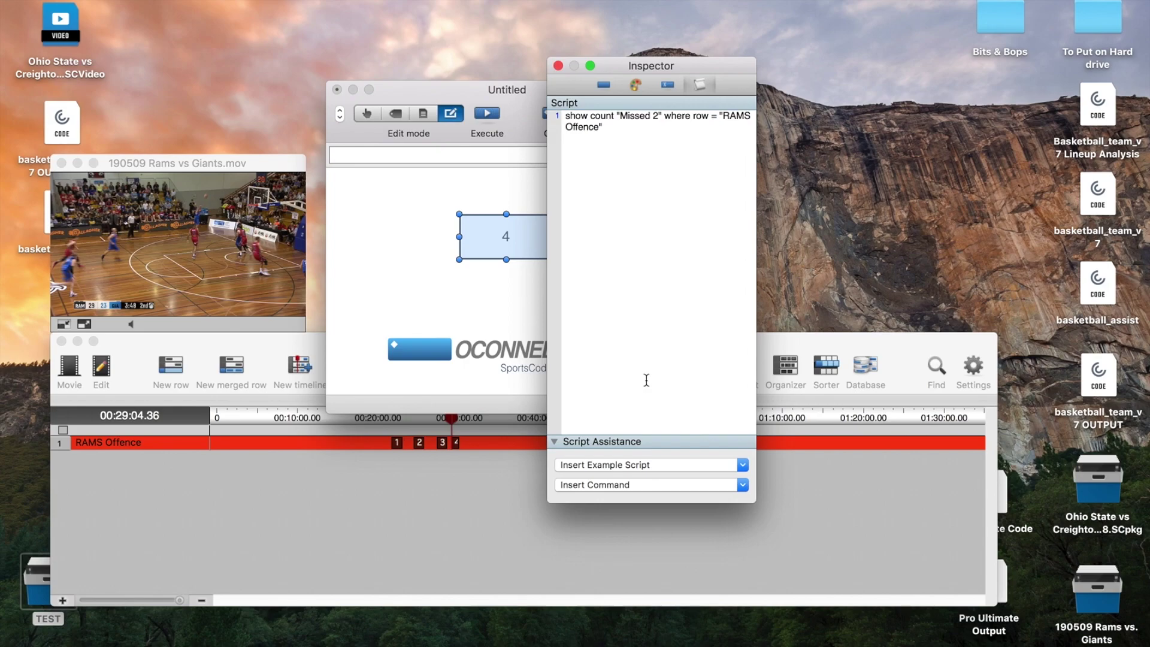
- Change the button's script to show count label "Missed 2" where row = "RAMS Offence" and execute it
{"action": "left_click", "coordinate": [610, 123]}
{"action": "left_click", "coordinate": [617, 116]}
{"action": "type", "text": "label"}
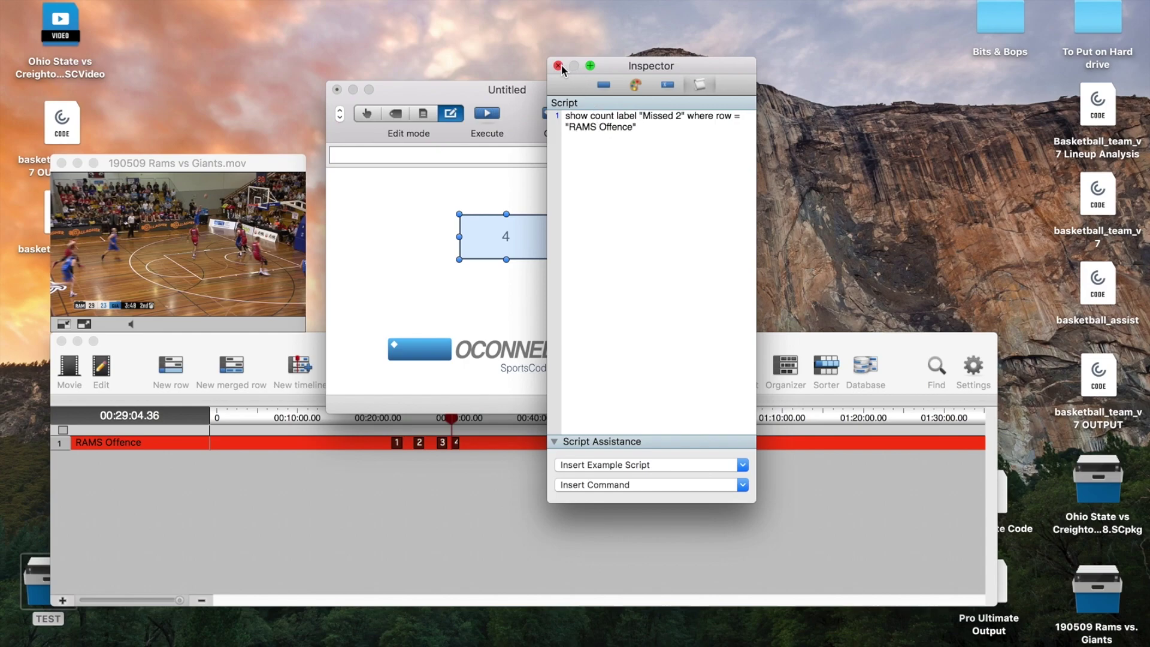
{"action": "left_click", "coordinate": [487, 117]}
- Reopen the count button's script and place the Inspector beside the button
{"action": "left_click", "coordinate": [497, 249]}
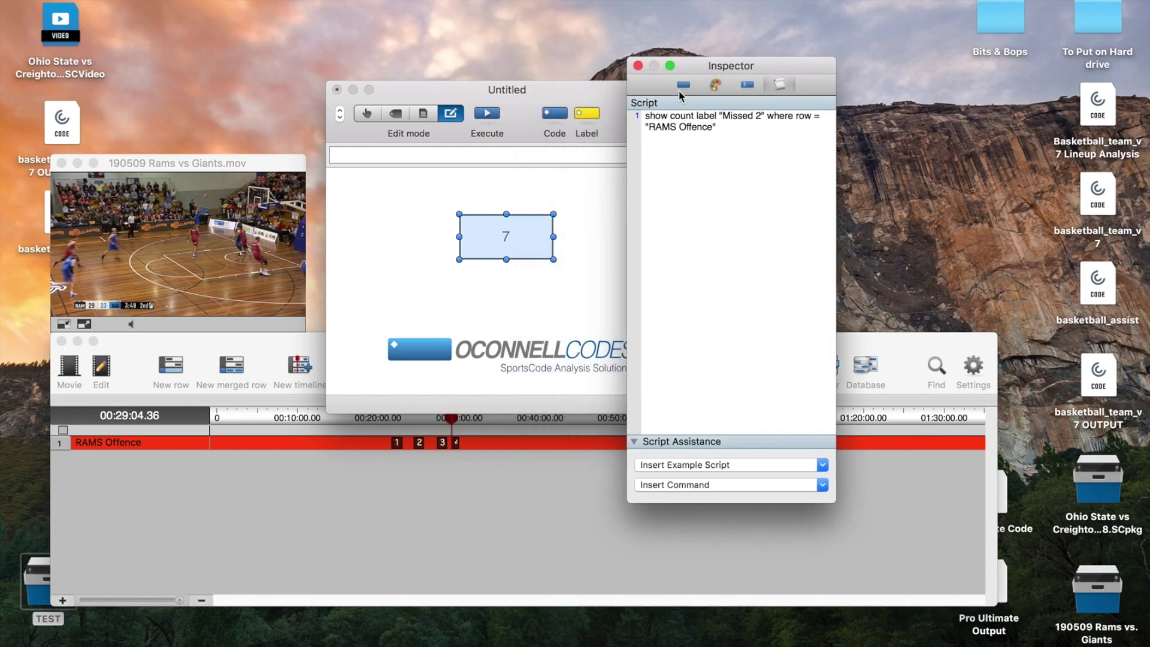
{"action": "left_click", "coordinate": [524, 240]}
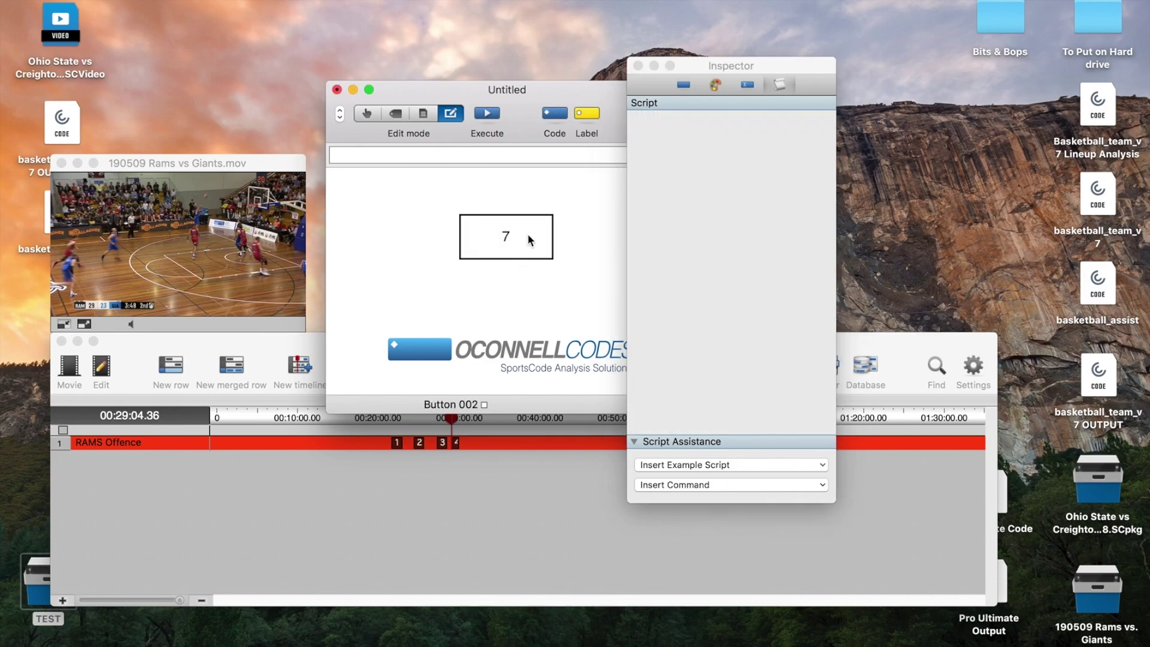
{"action": "left_click_drag", "start_coordinate": [732, 66], "coordinate": [716, 67]}
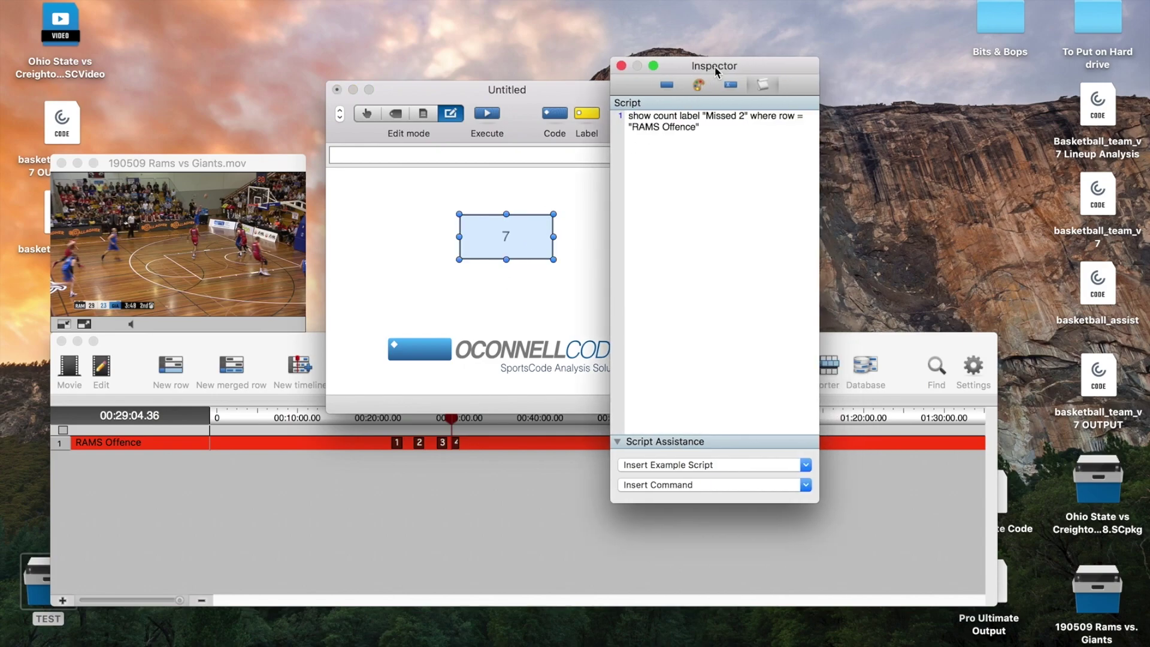